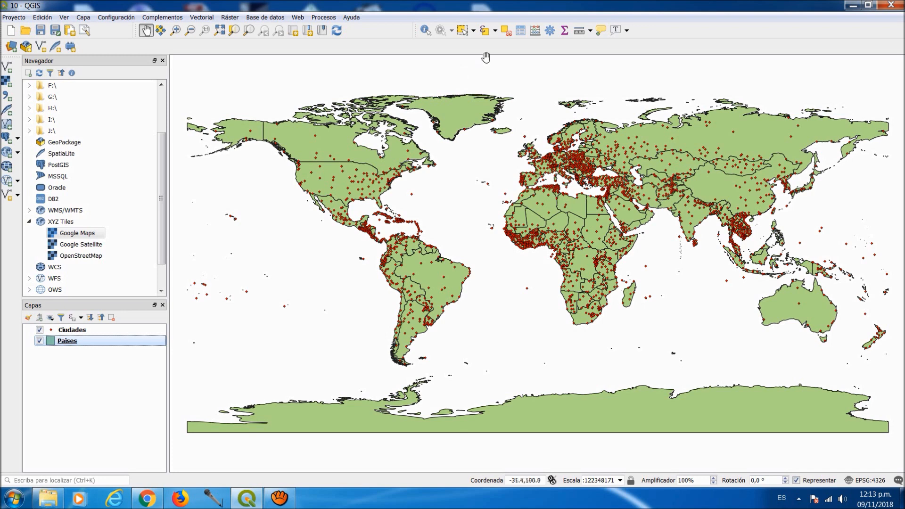
View the attribute table of the Paises layer, move it aside to compare with the map, and put it away
left_click(520, 30)
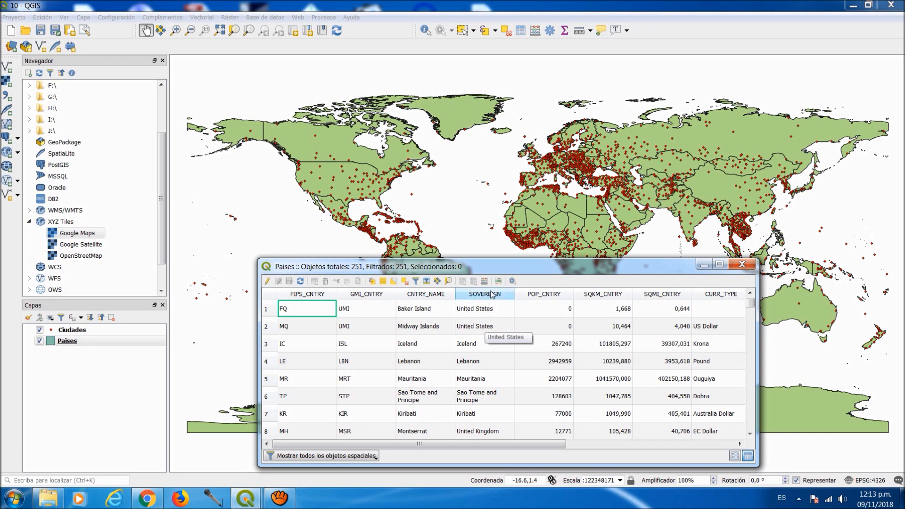
left_click_drag(490, 271, 403, 275)
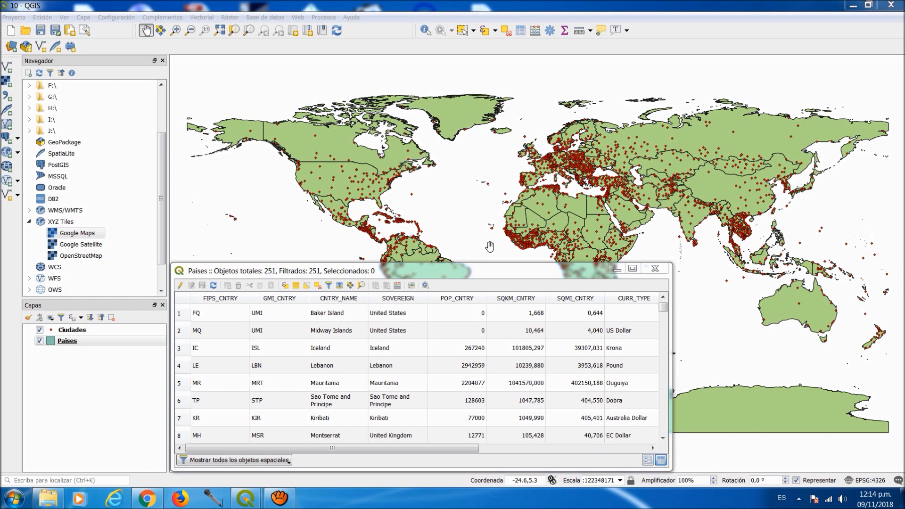
left_click(617, 268)
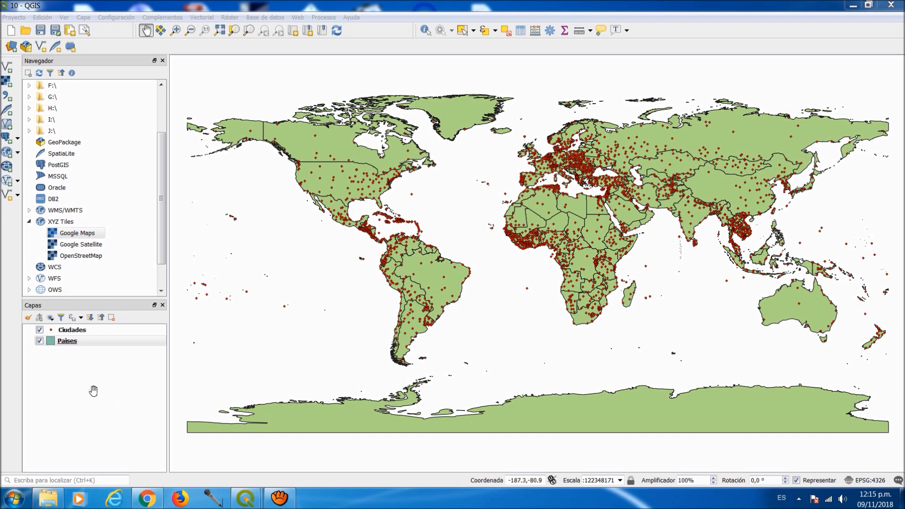
Identify Bolivia in the Paises layer to read its attributes, then clear and dismiss the identification results
left_click(70, 342)
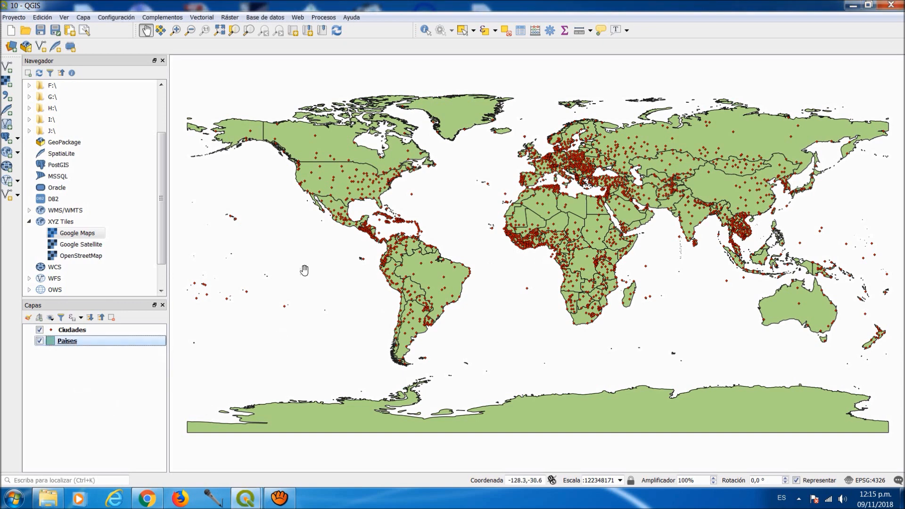
left_click(425, 31)
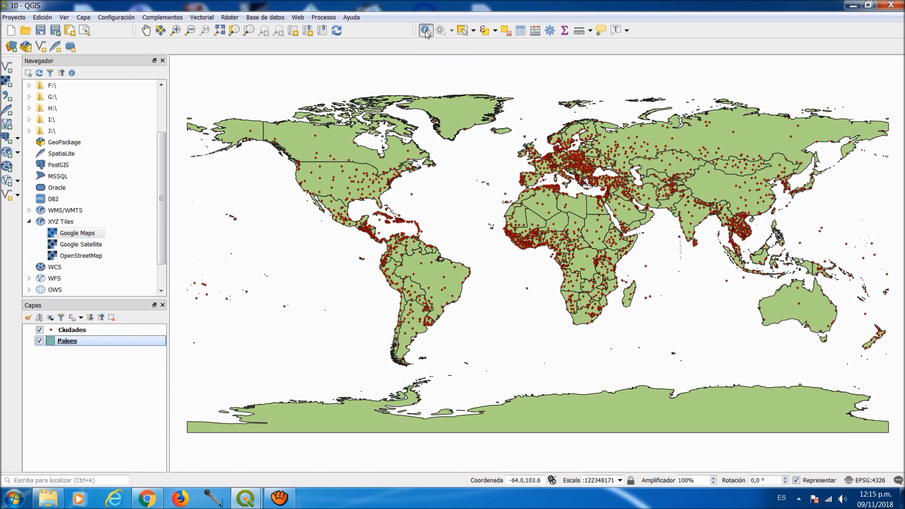
left_click(423, 73)
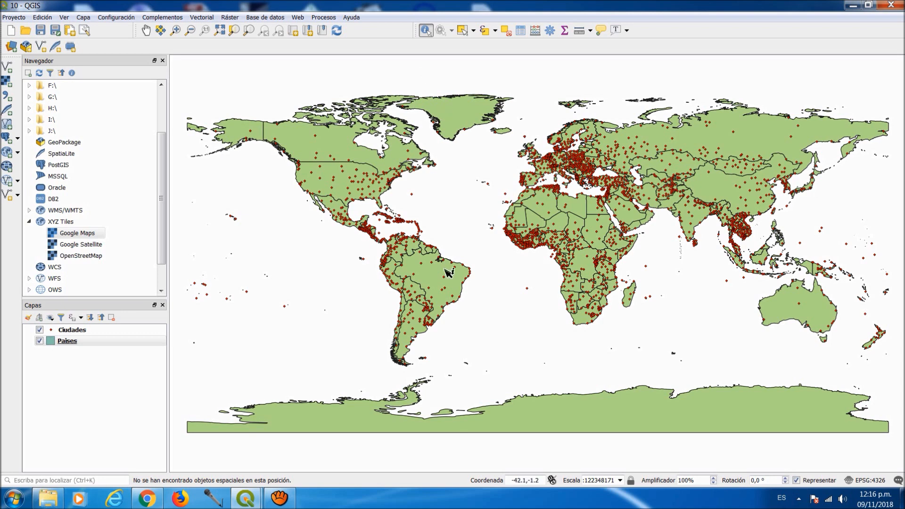
left_click(416, 294)
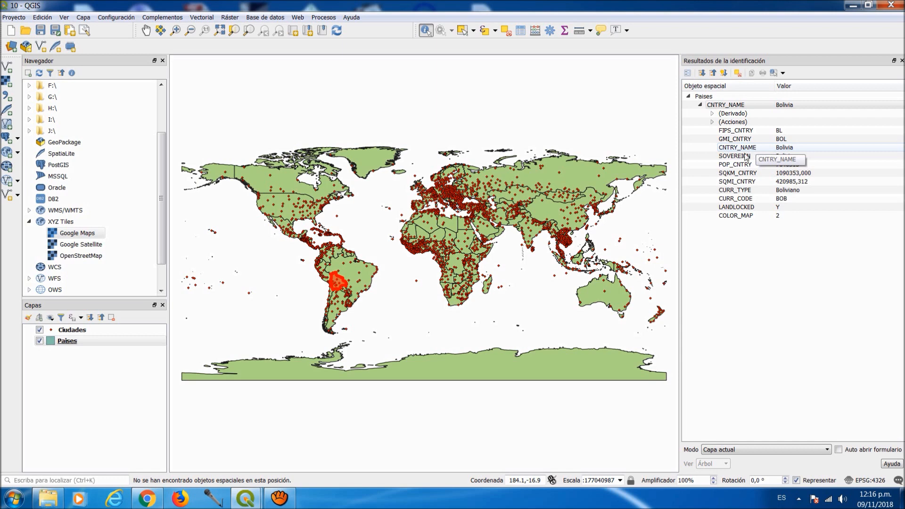
left_click(406, 320)
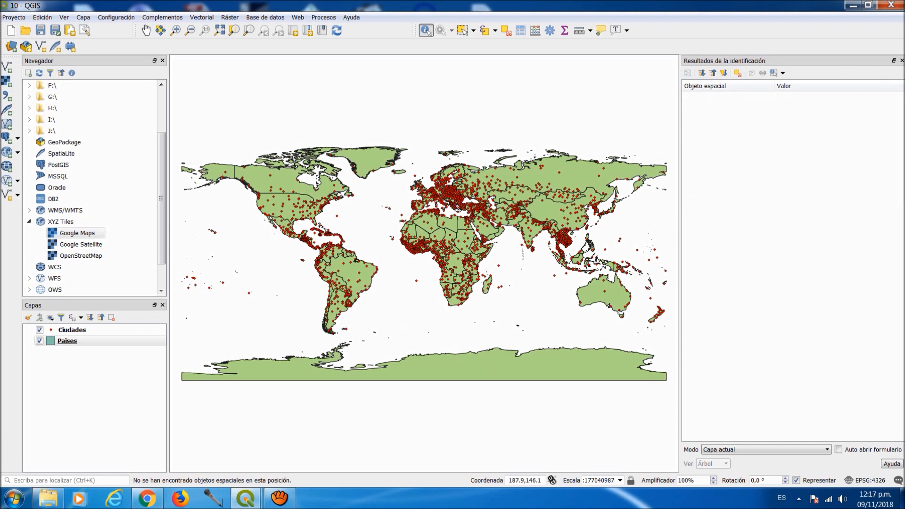
left_click(901, 60)
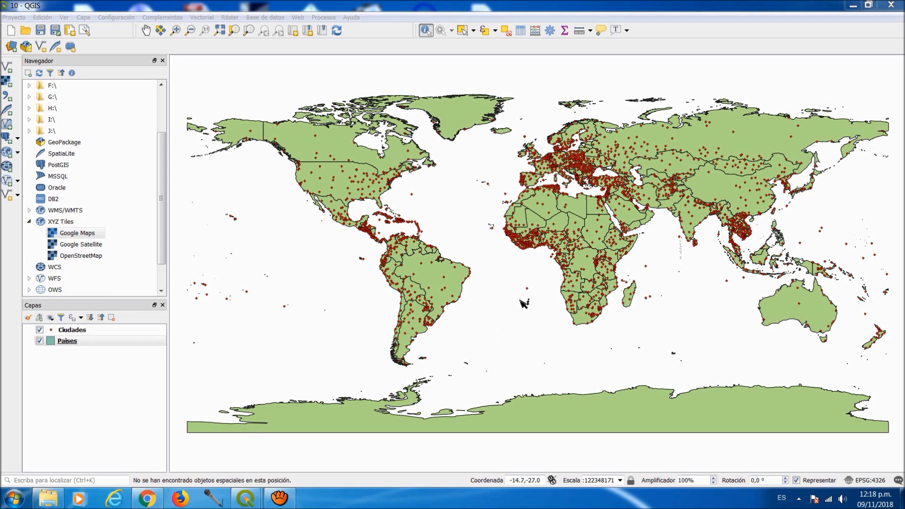
Identify the countries around northern Zaire and inspect the attributes of Zaire, Central African Republic and Sudan
left_click(585, 249)
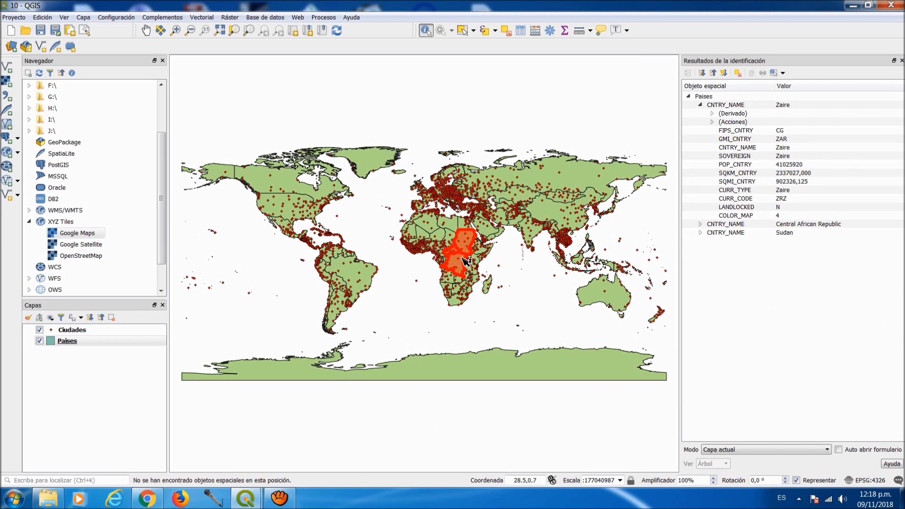
left_click(700, 105)
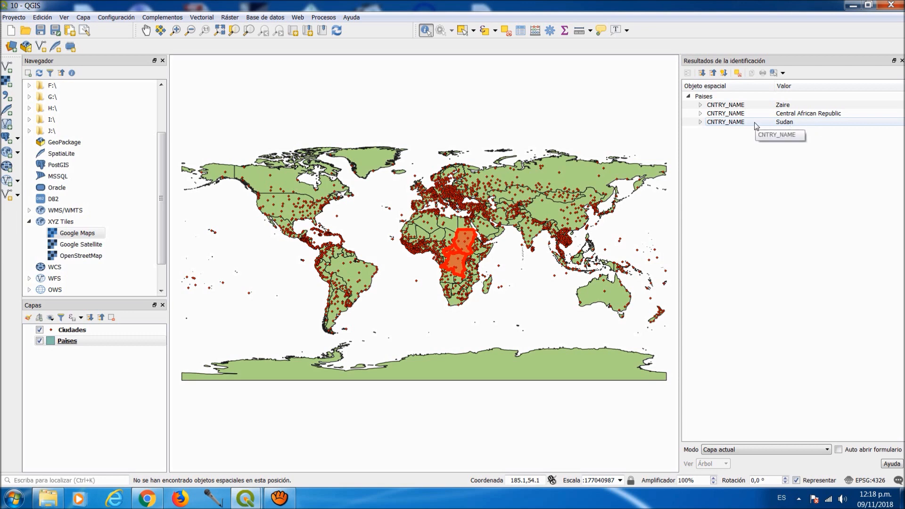
left_click(700, 105)
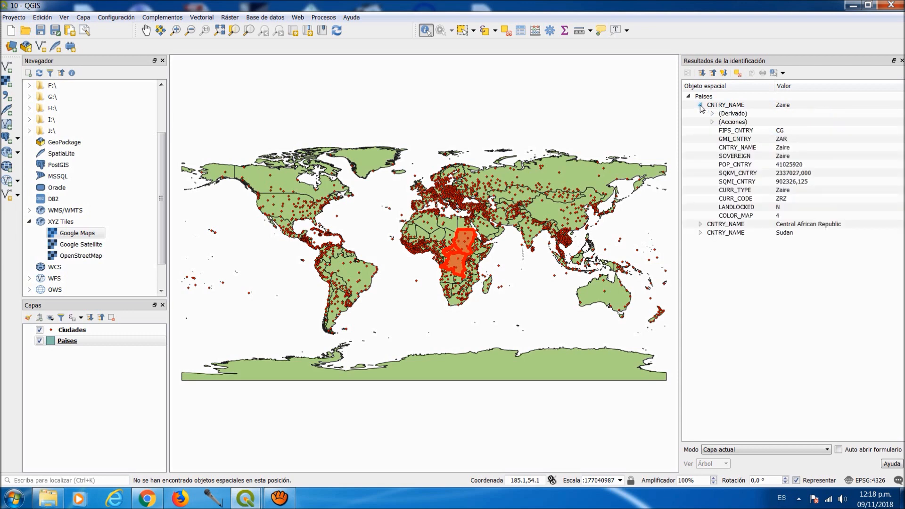
left_click(700, 105)
left_click(701, 114)
left_click(700, 113)
left_click(700, 122)
left_click(700, 122)
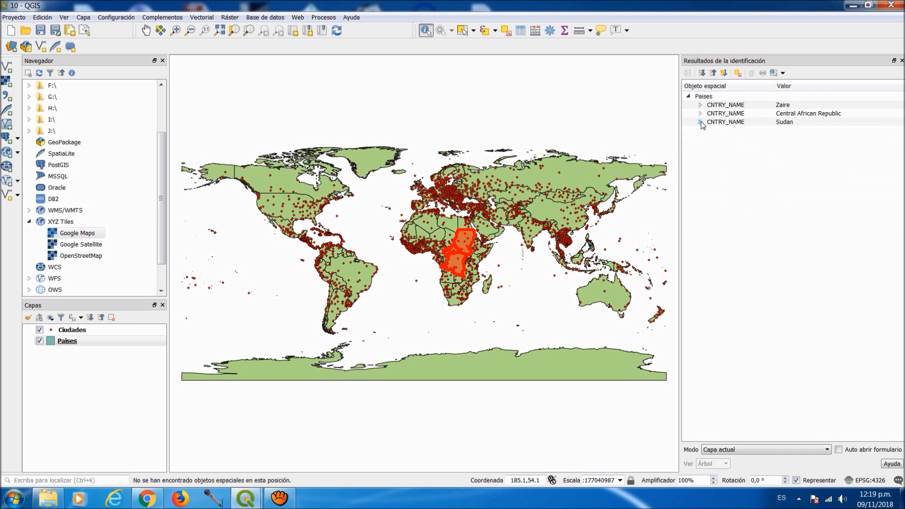
Inspect the Central African Republic's attributes and highlight it alone on the map, then dismiss the identification results
left_click(700, 113)
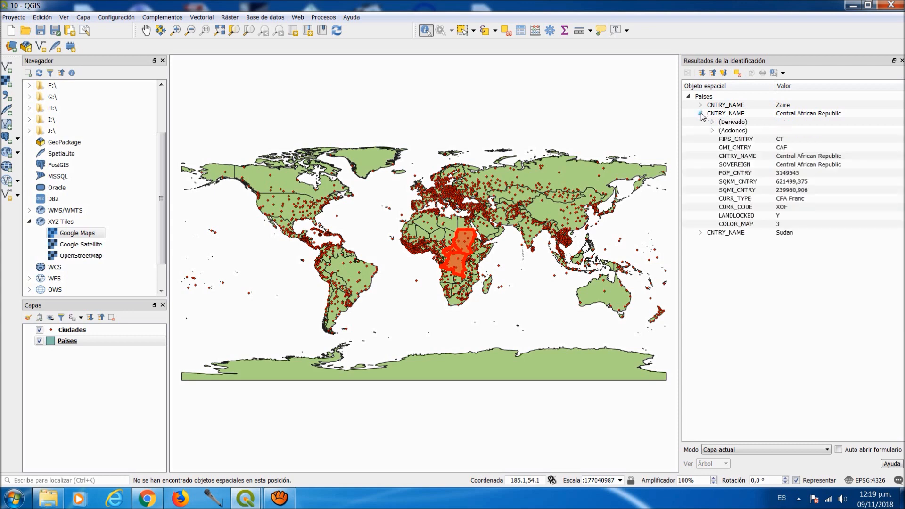
left_click(747, 158)
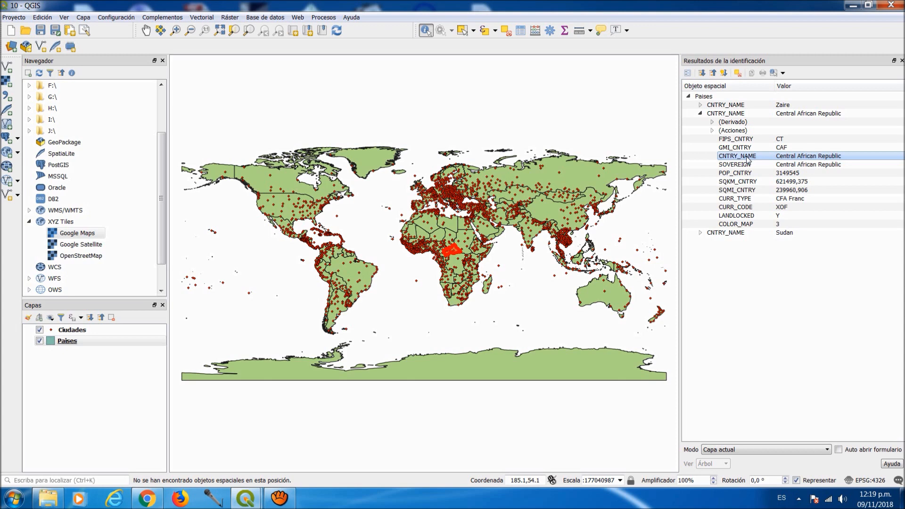
left_click(400, 313)
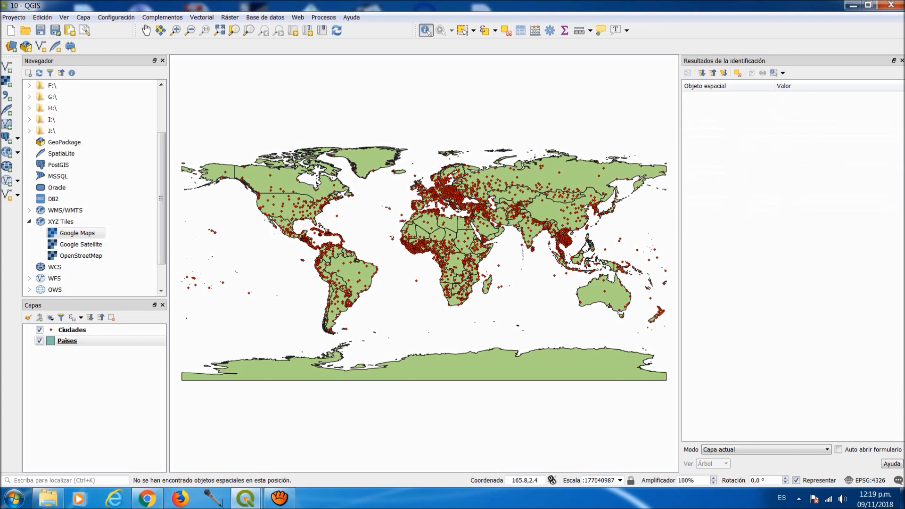
left_click(901, 61)
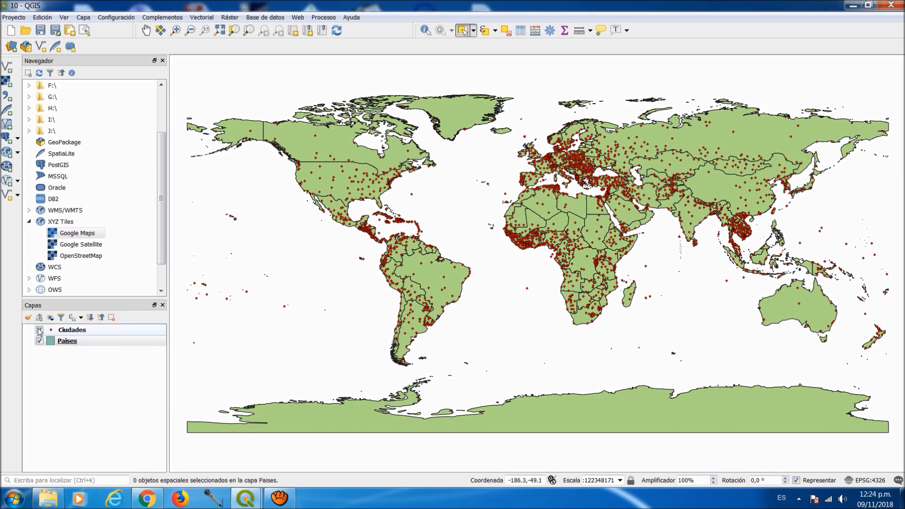
Hide the Ciudades layer and select Brazil on the map with the single feature selection tool
left_click(40, 329)
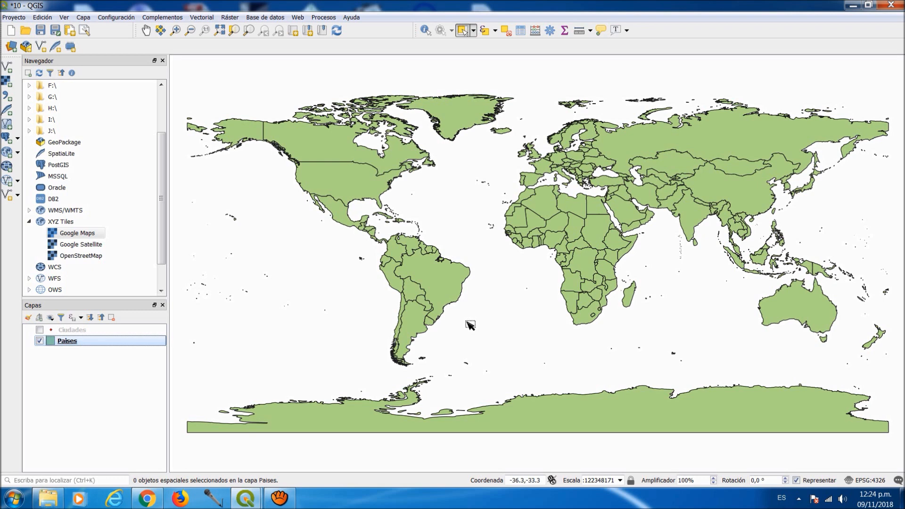
left_click(474, 31)
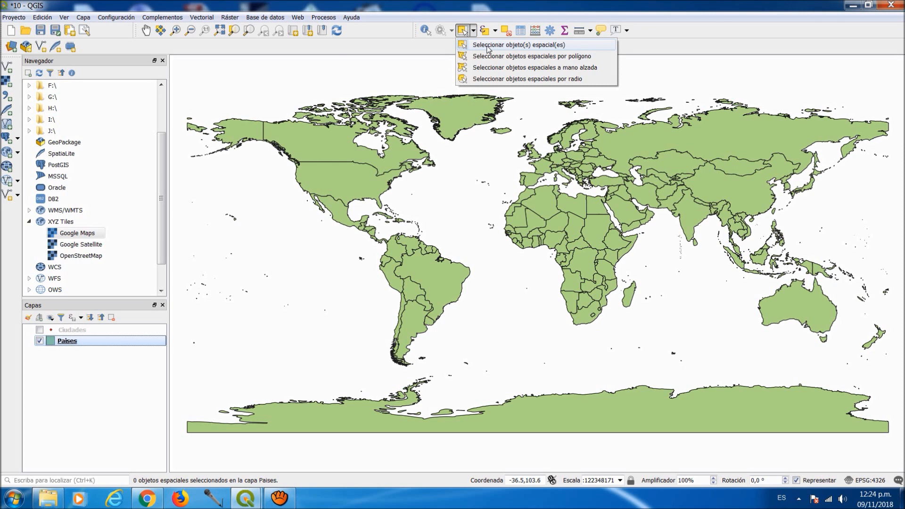
left_click(487, 47)
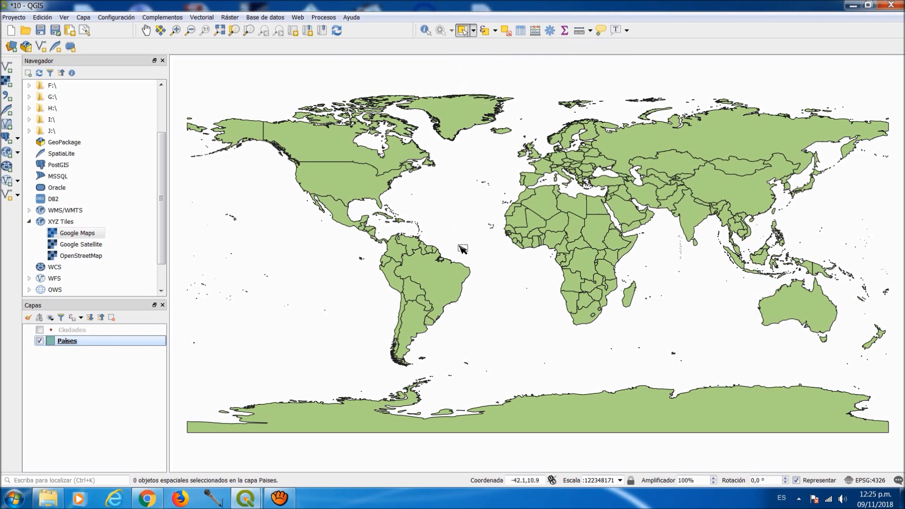
left_click(438, 285)
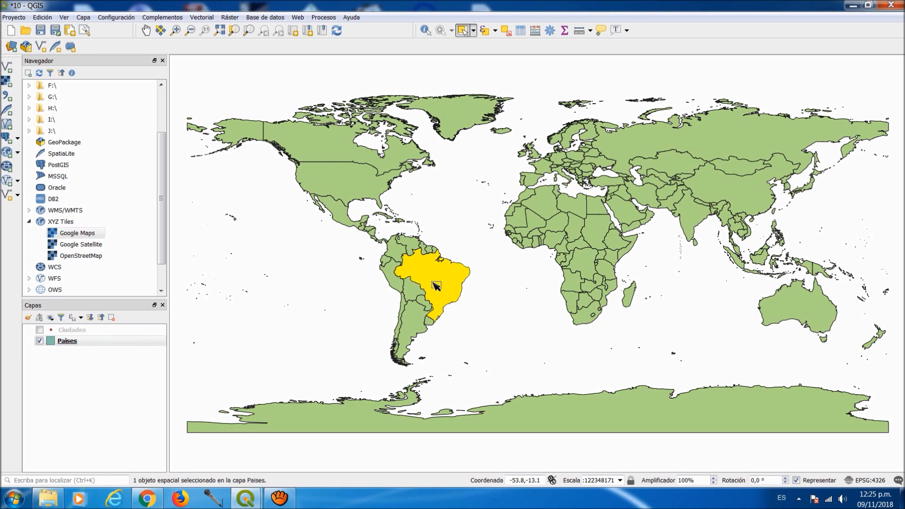
Locate Brazil's record in the Paises attribute table, select the Ukraine record instead, and close the table
left_click(520, 30)
left_click_drag(749, 303, 748, 418)
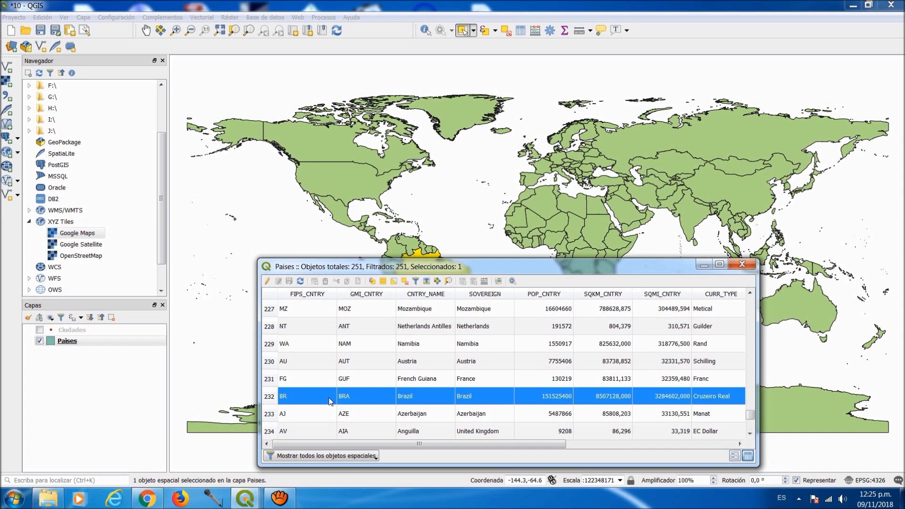
left_click_drag(749, 415, 750, 396)
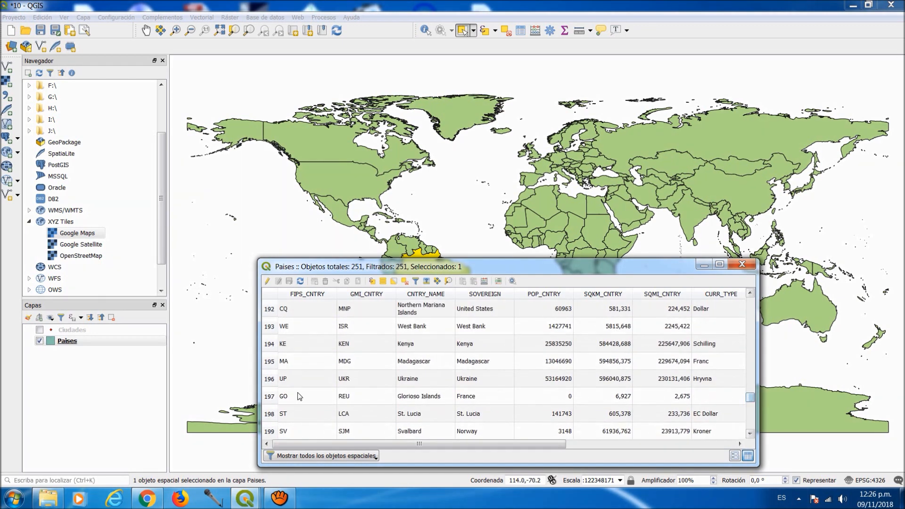
left_click(270, 378)
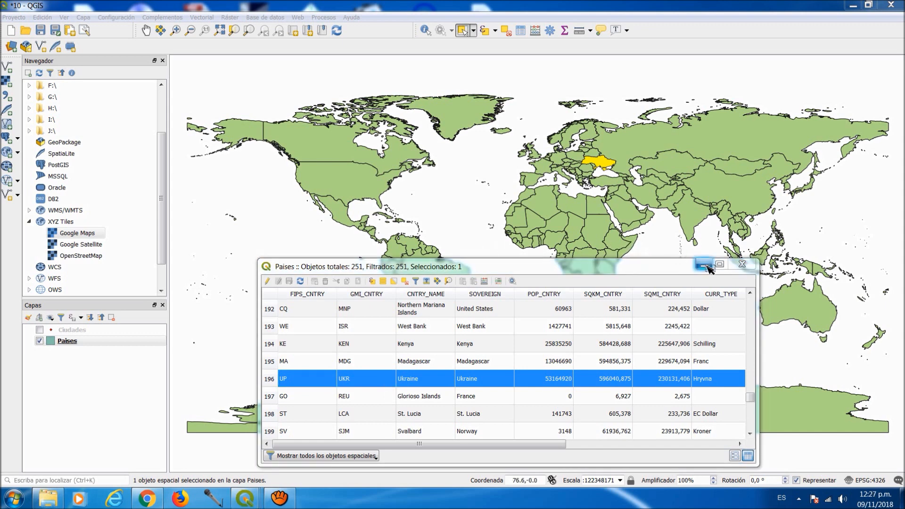
left_click(742, 265)
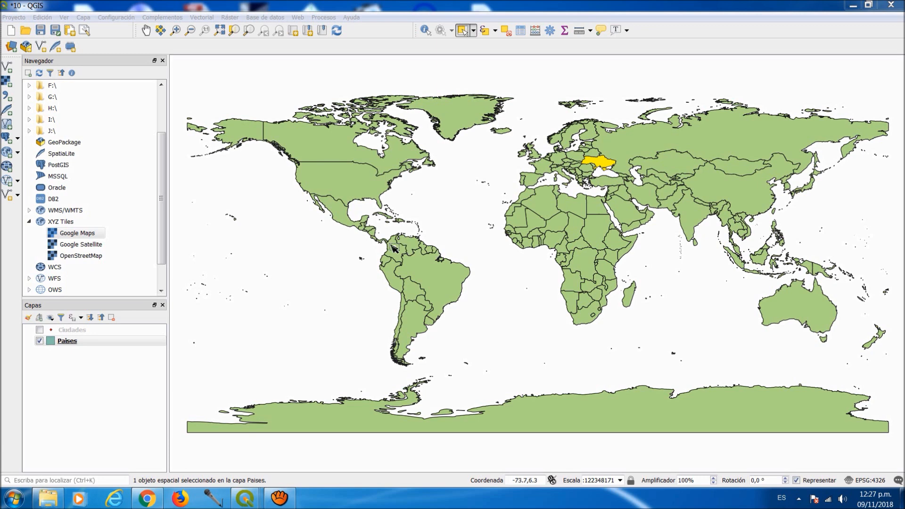
Select countries with rectangles over northern South America, central Africa, and finally across Colombia, Peru, Bolivia and Brazil
left_click_drag(378, 248, 436, 292)
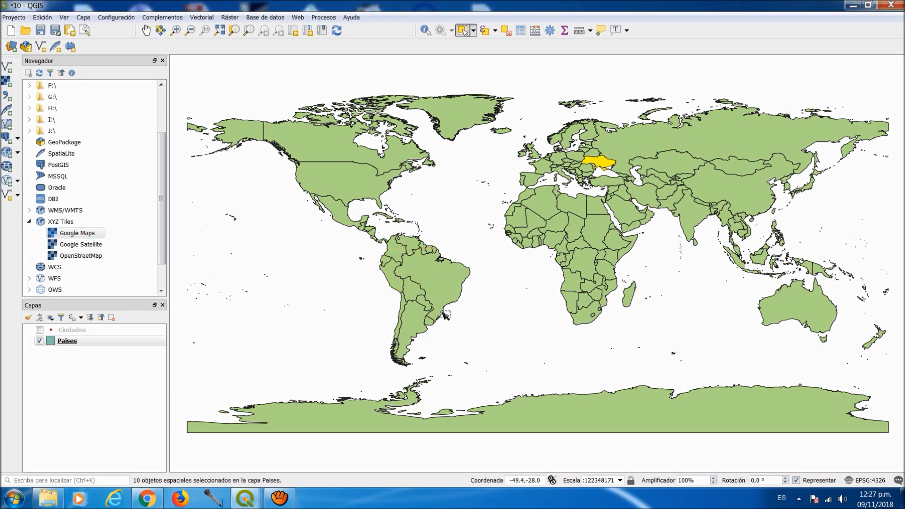
left_click_drag(568, 230, 589, 243)
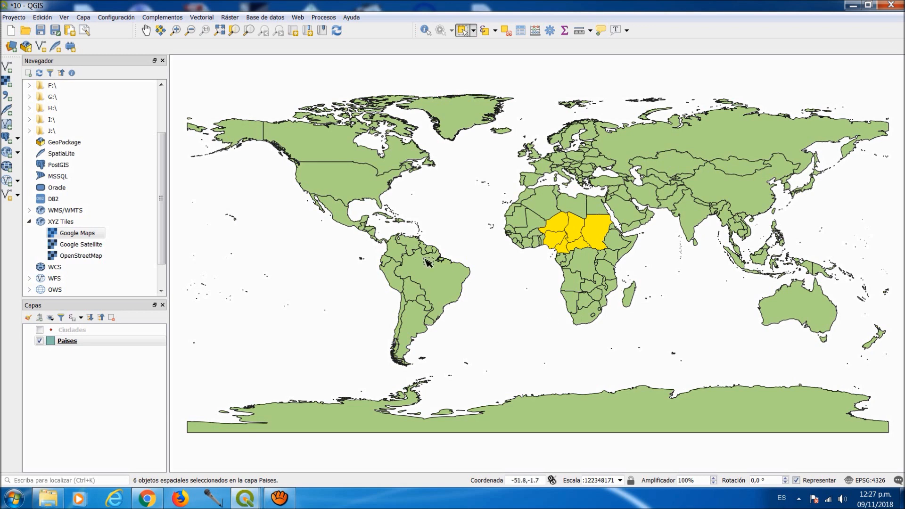
left_click_drag(422, 260, 402, 284)
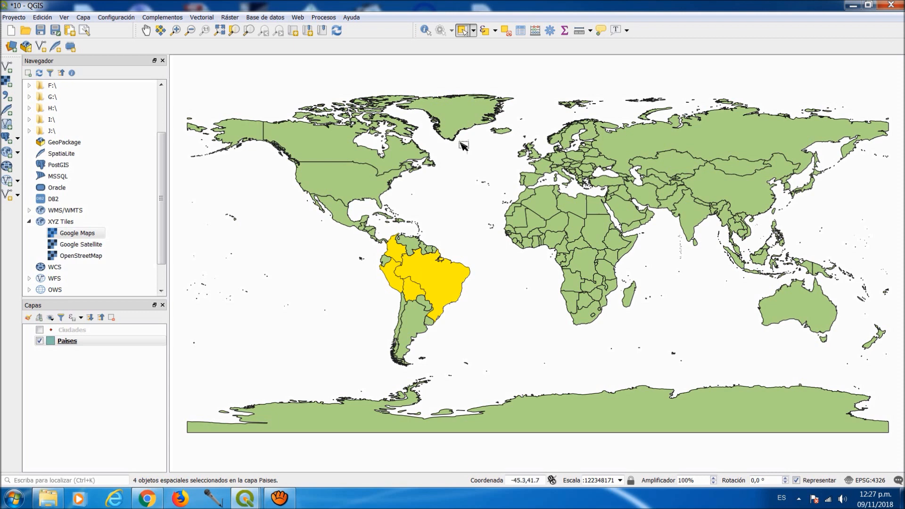
Filter the Paises attribute table to show only the selected features and move it below the highlighted countries
left_click(521, 31)
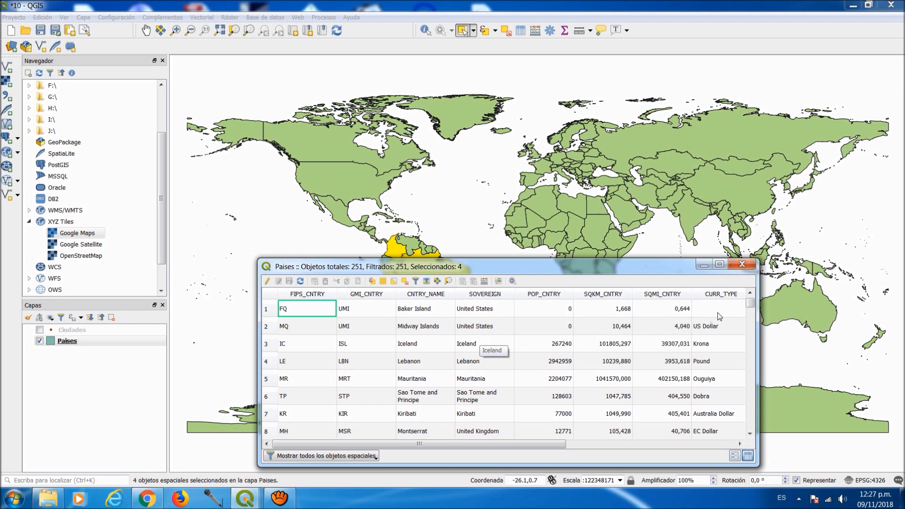
left_click_drag(750, 303, 753, 414)
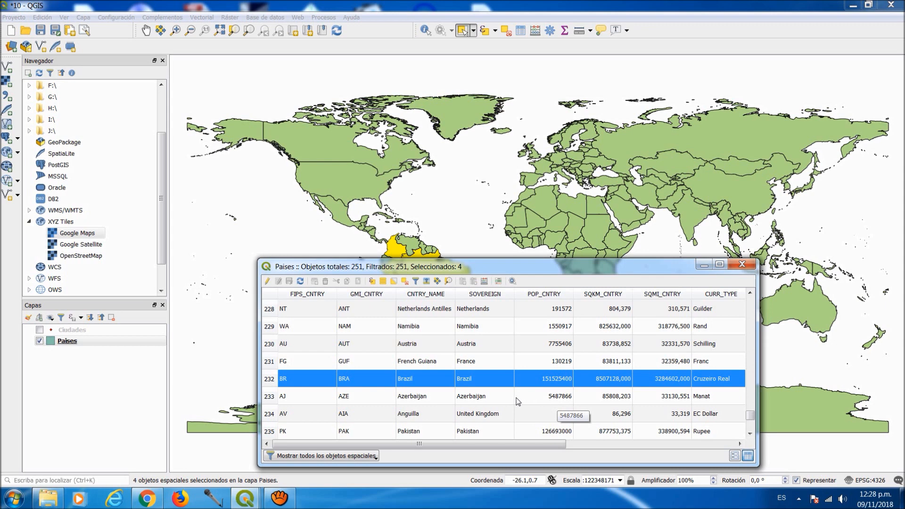
left_click(326, 455)
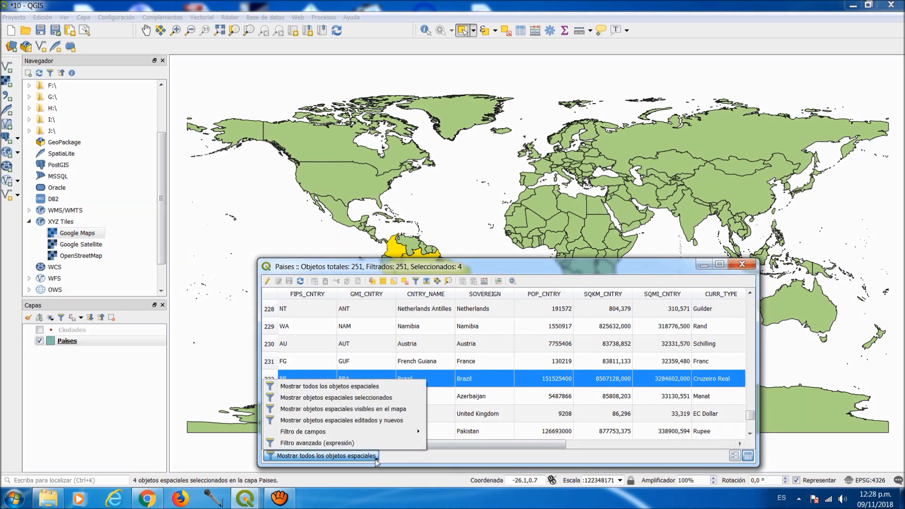
left_click(392, 398)
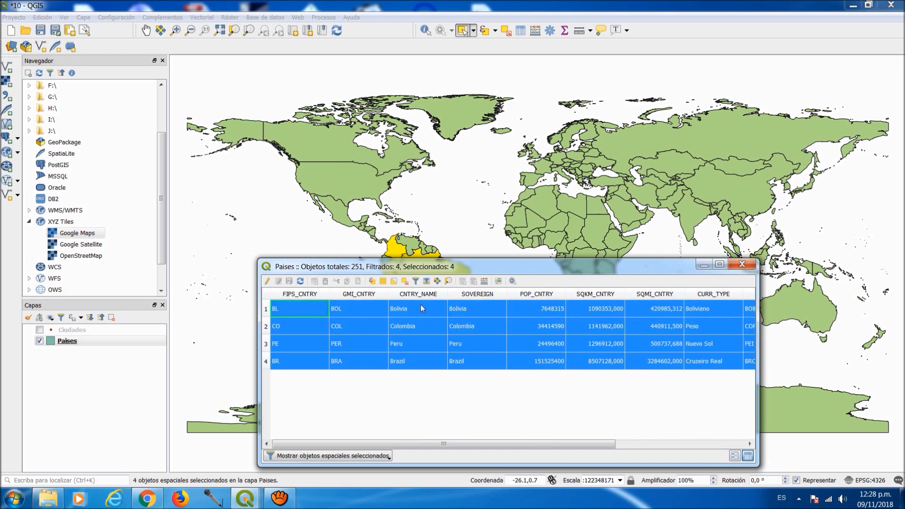
left_click_drag(444, 264, 448, 364)
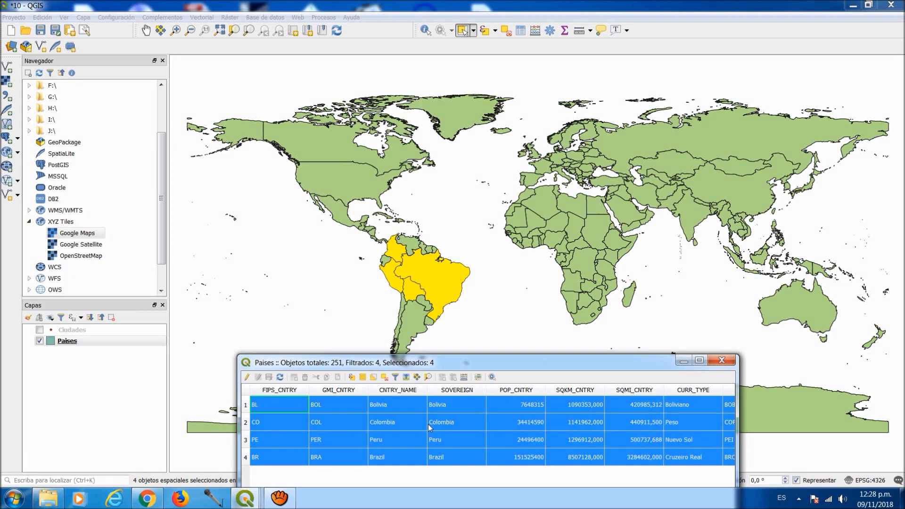
Clear the current selection and select the South American countries by drawing a polygon around the whole continent
left_click(506, 34)
left_click(473, 31)
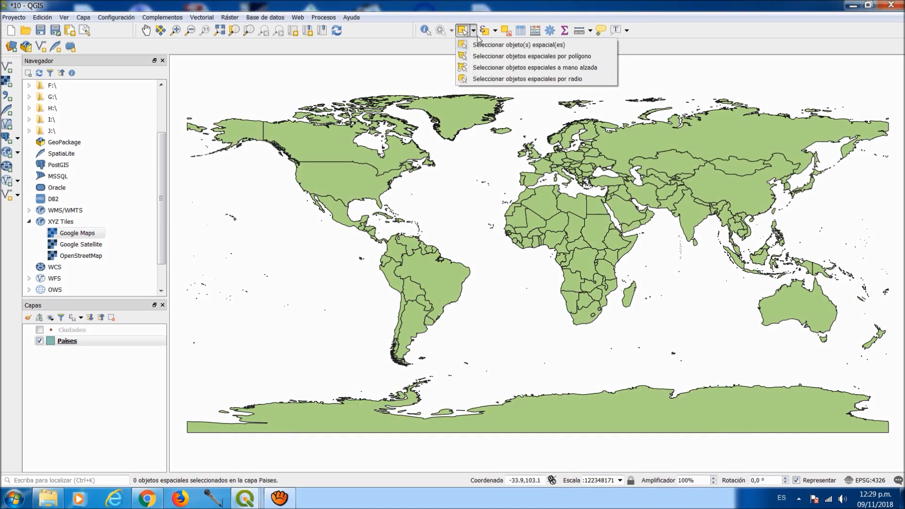
left_click(487, 57)
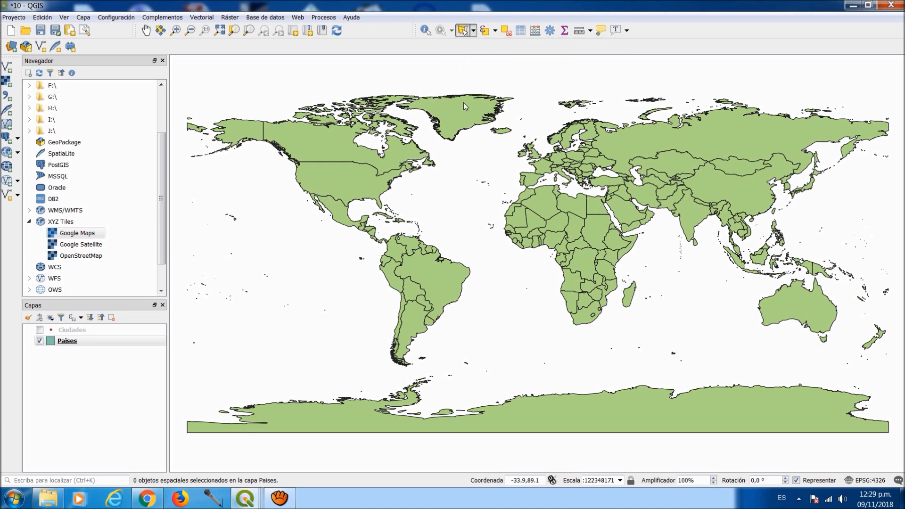
left_click(380, 251)
left_click(395, 229)
left_click(415, 233)
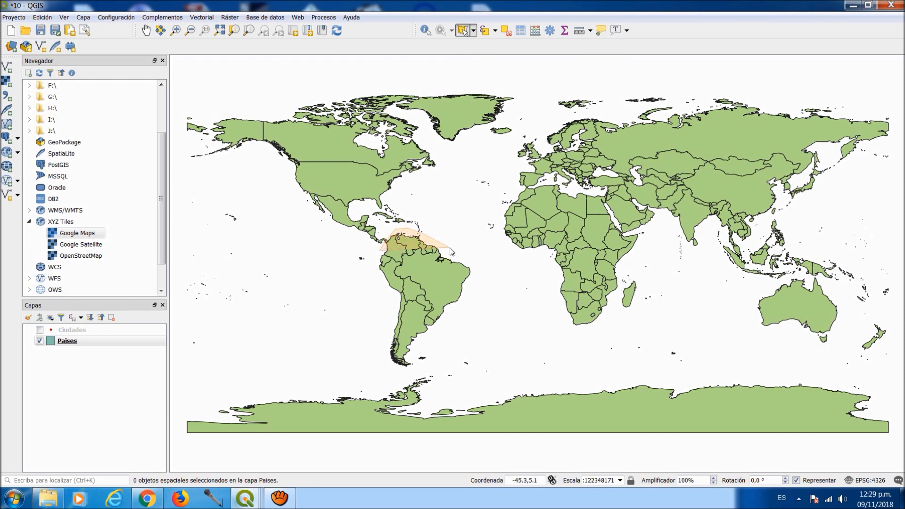
left_click(475, 267)
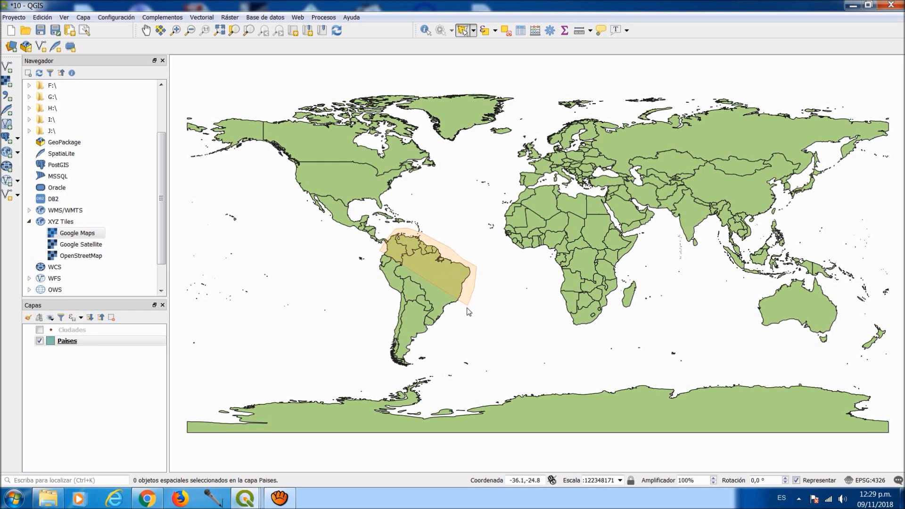
left_click(453, 320)
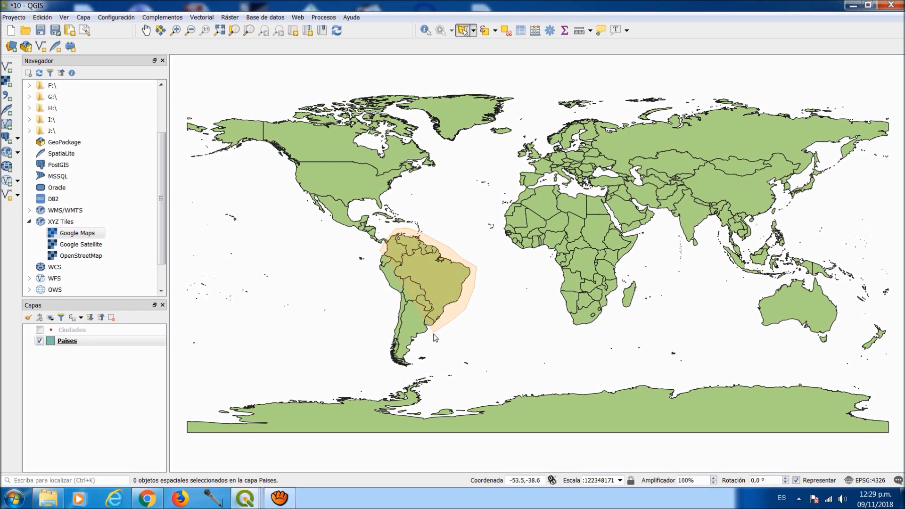
left_click(415, 366)
left_click(401, 374)
left_click(384, 366)
left_click(382, 346)
left_click(385, 290)
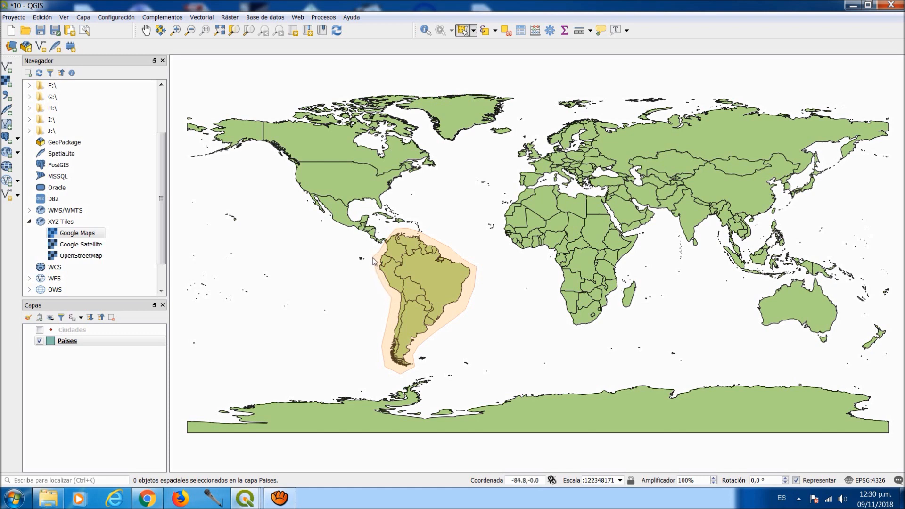
right_click(372, 261)
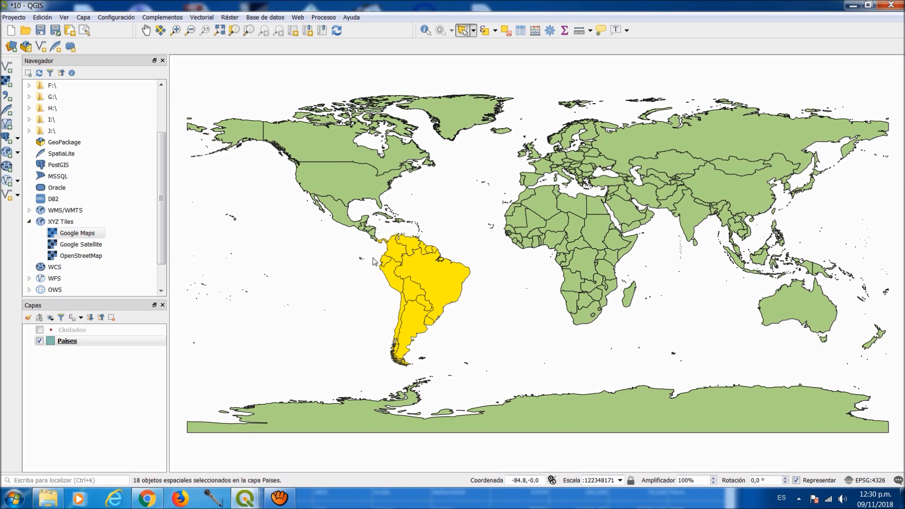
Show only the selected South American countries in the Paises attribute table, review their records, and minimize the table
left_click(521, 31)
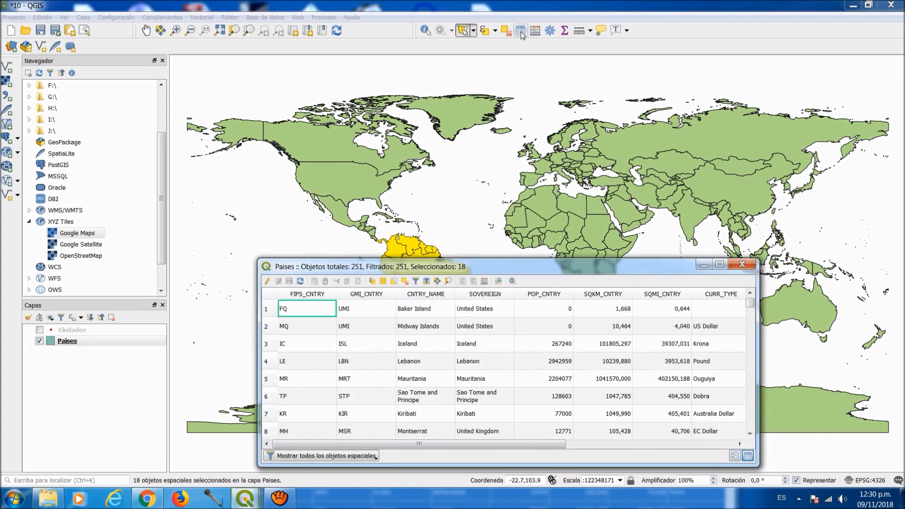
left_click(372, 457)
left_click(313, 399)
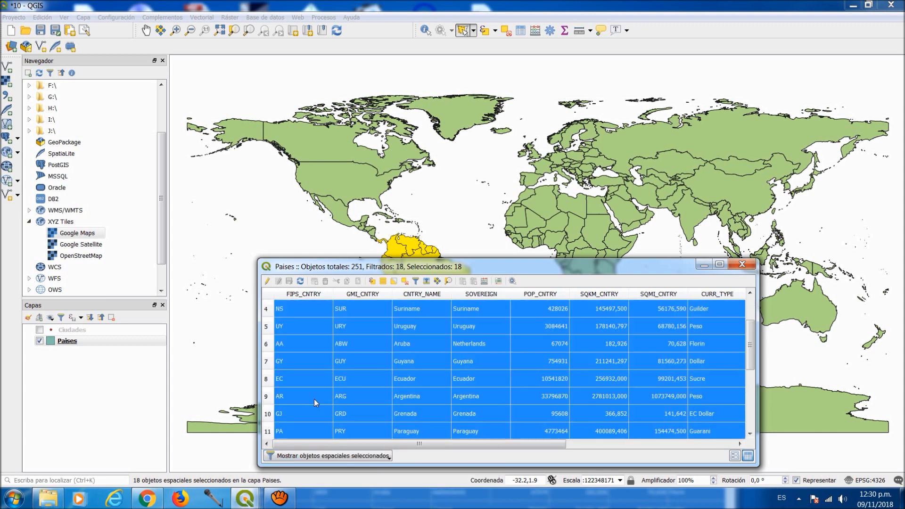
scroll(374, 338, "up", 1)
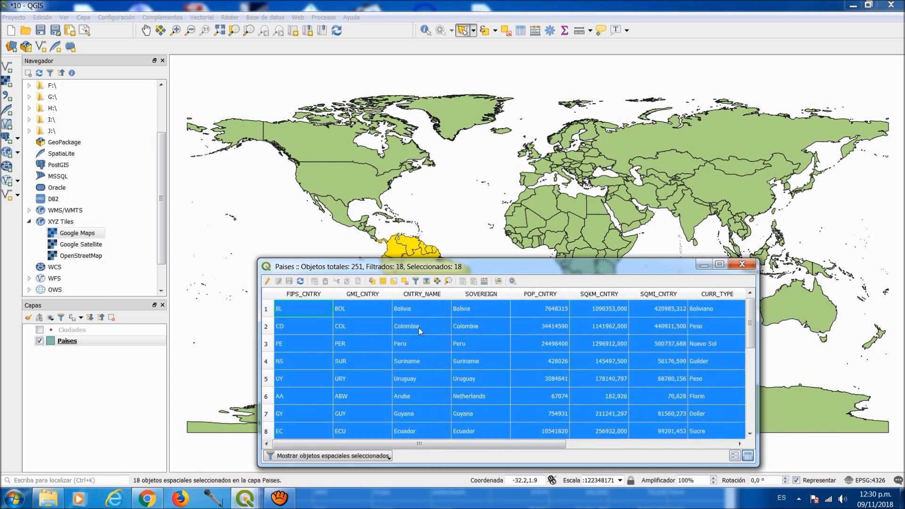
left_click(703, 266)
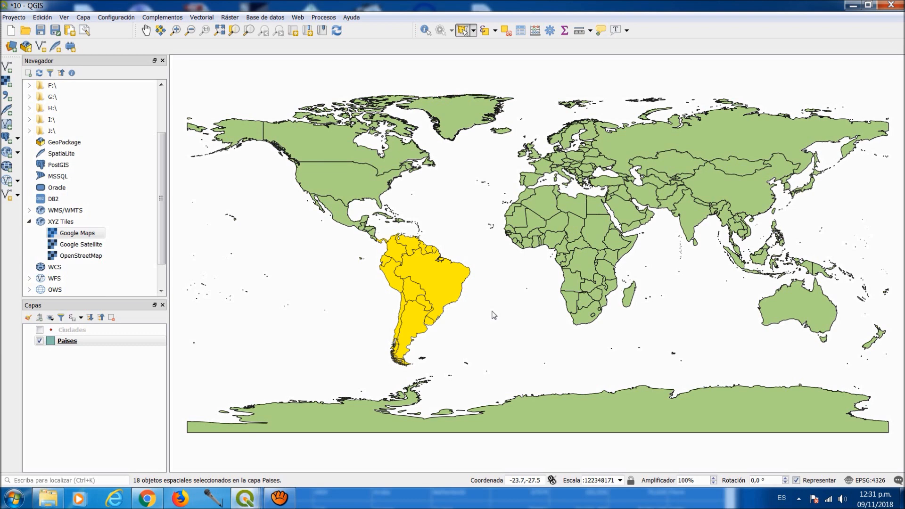
Deselect the countries with an empty polygon in the South Atlantic, and select South America again with a freehand outline
left_click(491, 306)
left_click(524, 305)
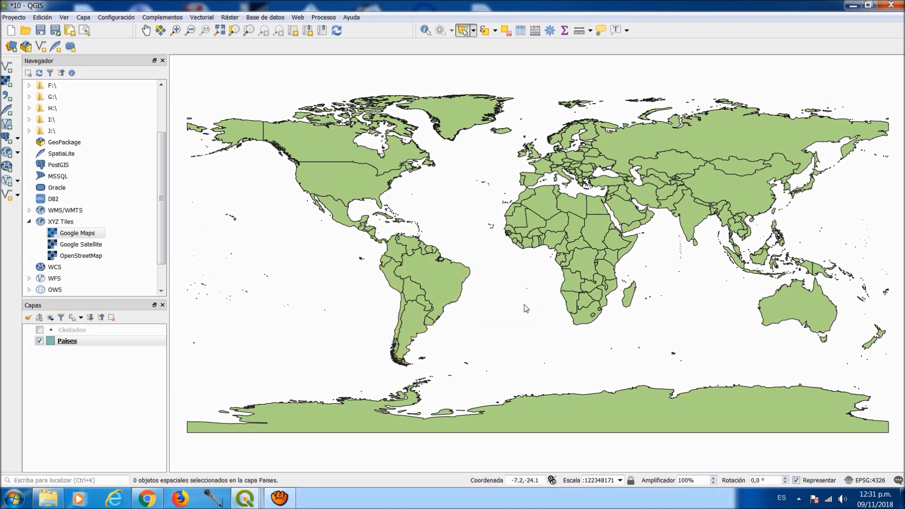
left_click(473, 30)
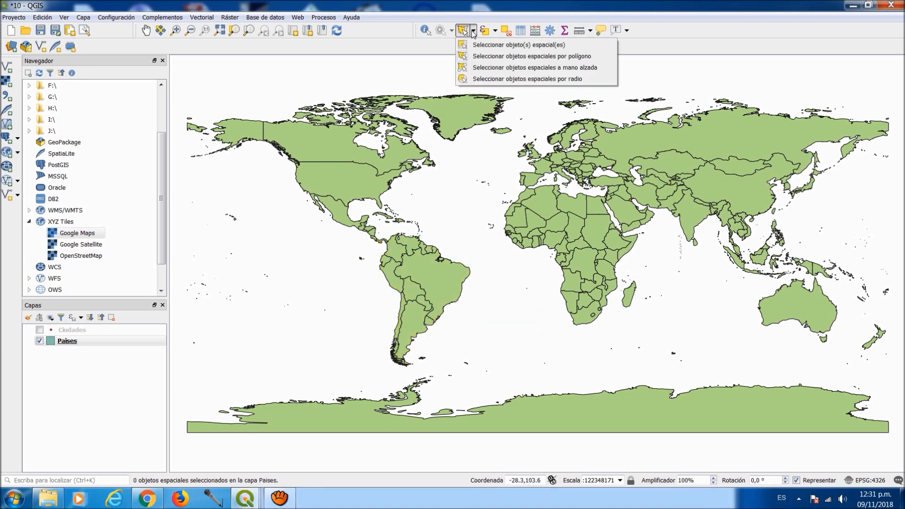
left_click(489, 68)
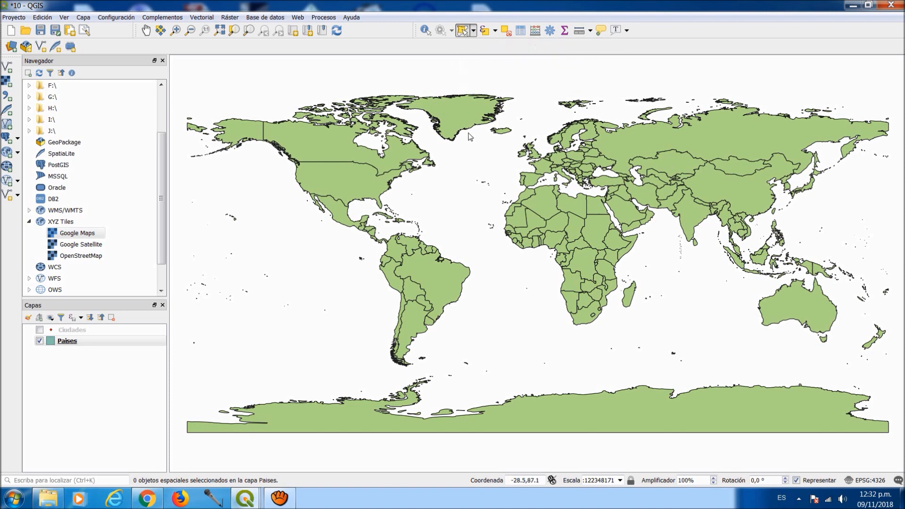
mouse_move(385, 243)
left_mouse_down()
mouse_move(398, 231)
mouse_move(422, 237)
mouse_move(473, 265)
mouse_move(466, 308)
mouse_move(398, 371)
mouse_move(375, 258)
left_mouse_up()
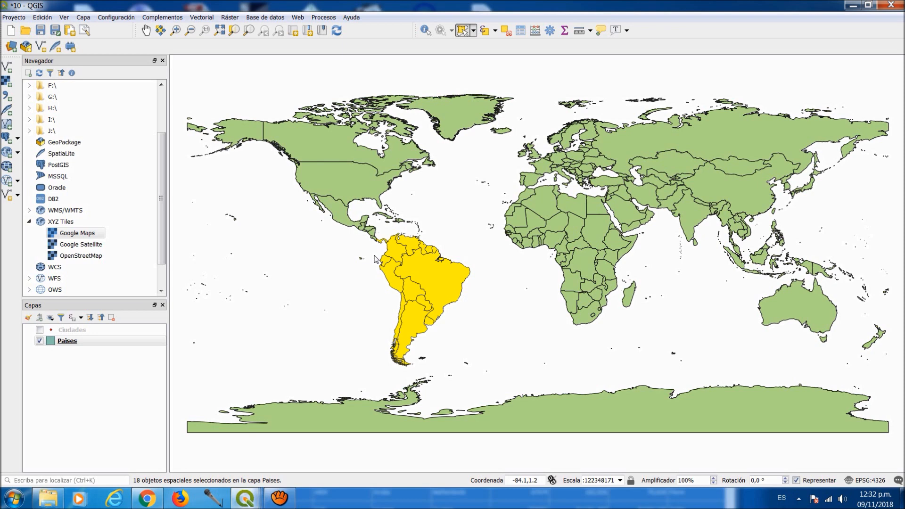
Filter the Paises attribute table to the freehand-selected features, look through the listed countries, and close the table
left_click(521, 30)
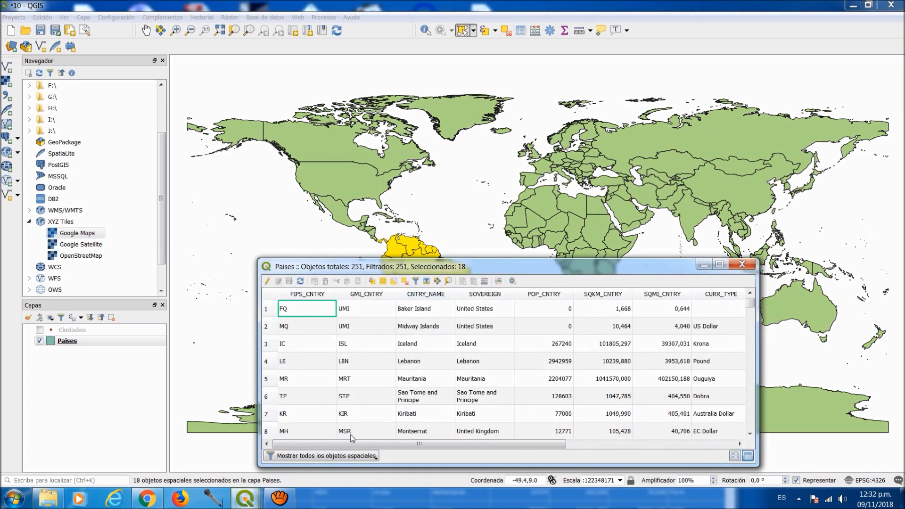
left_click(343, 455)
left_click(336, 397)
scroll(402, 354, "down", 4)
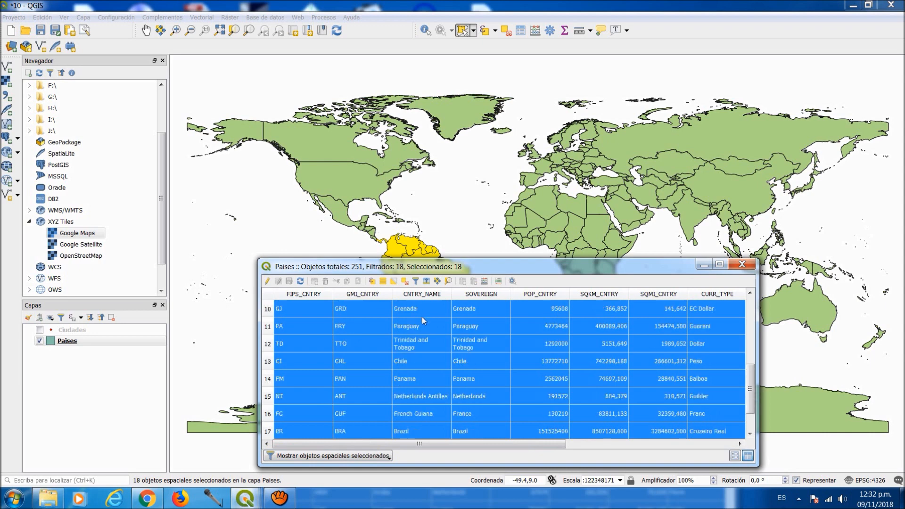
scroll(405, 366, "up", 4)
left_click(742, 264)
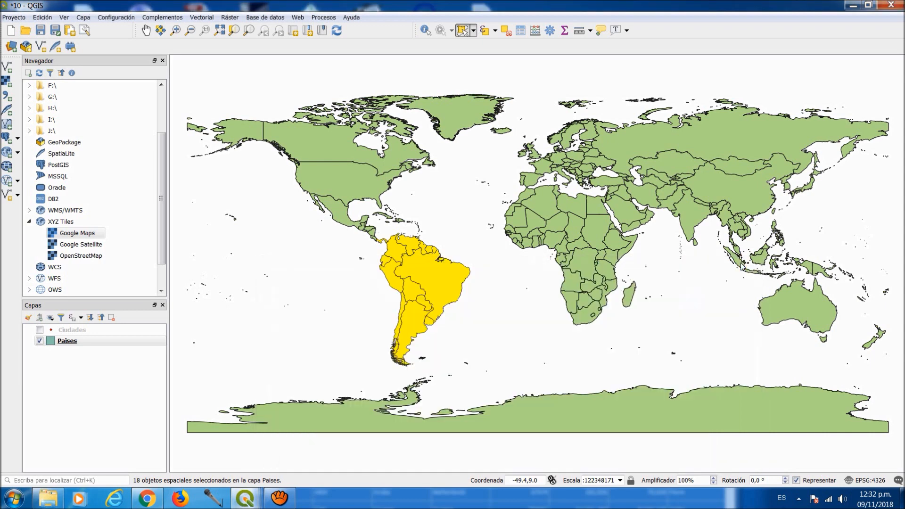
Clear the selection and select central African countries by radius with a small circle centred on Chad
left_click(506, 32)
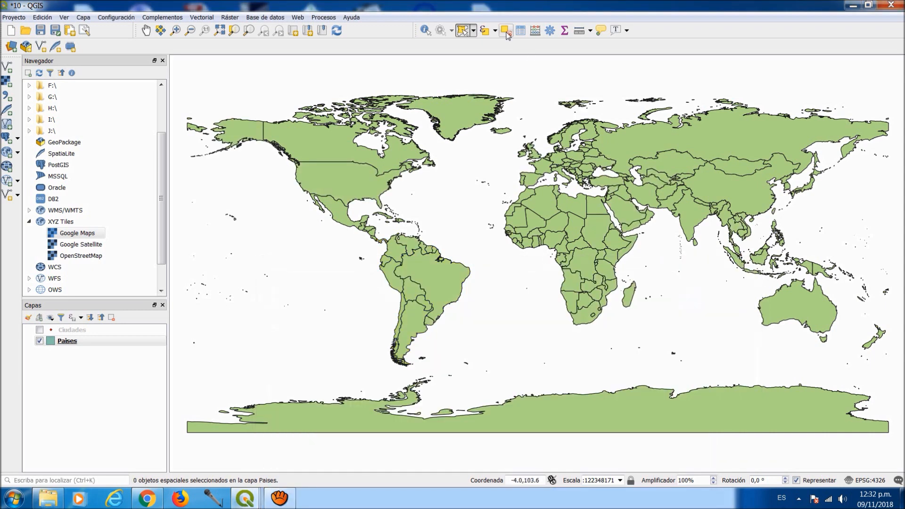
left_click(473, 30)
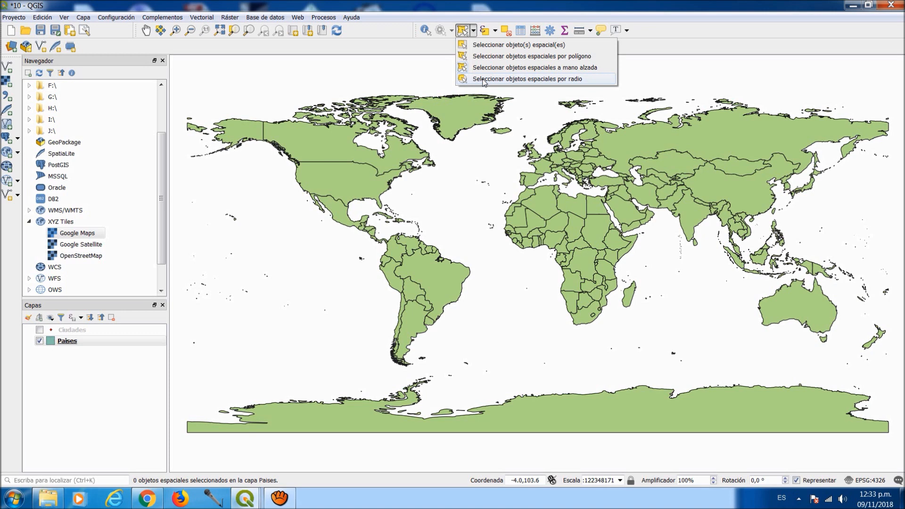
left_click(484, 79)
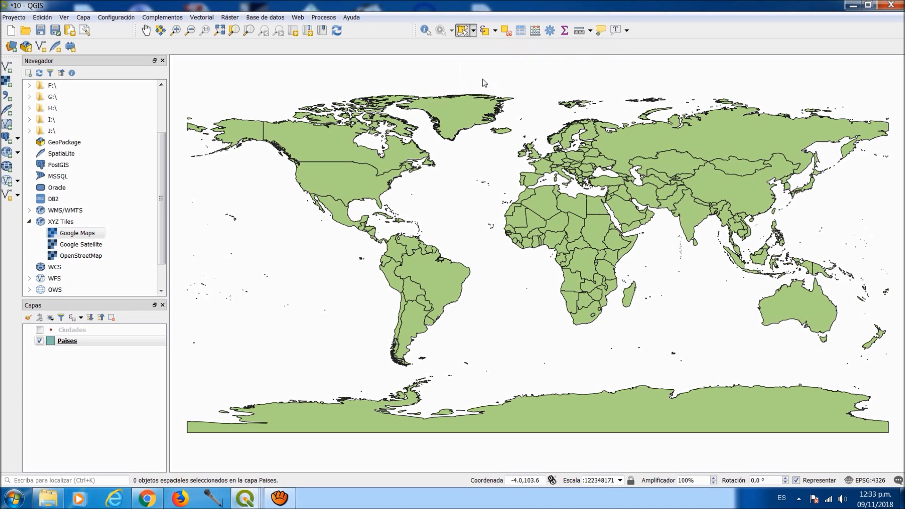
left_click(575, 233)
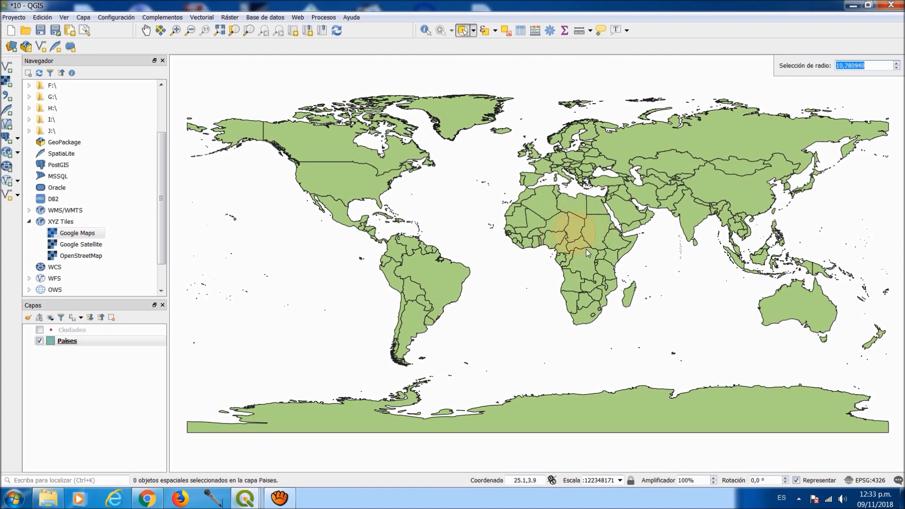
left_click(584, 244)
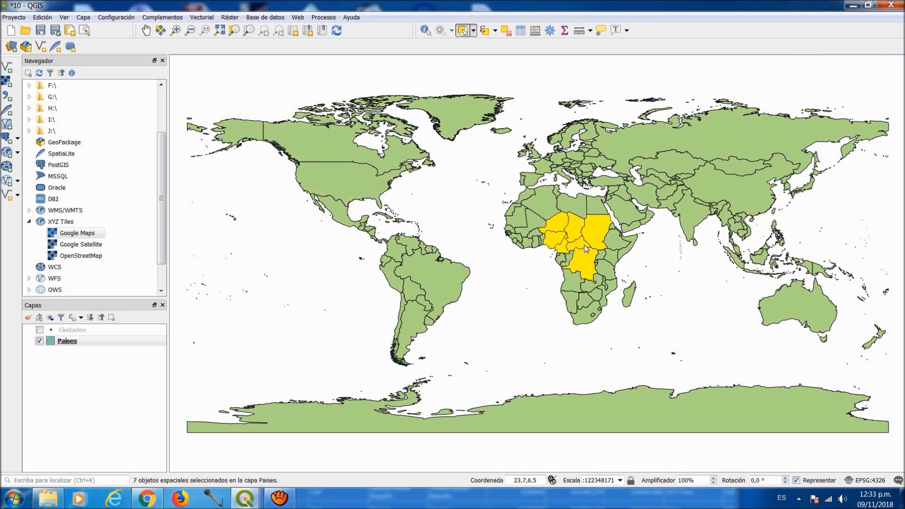
Examine the selected African countries in the Paises attribute table, showing only selected features, and close it
left_click(520, 31)
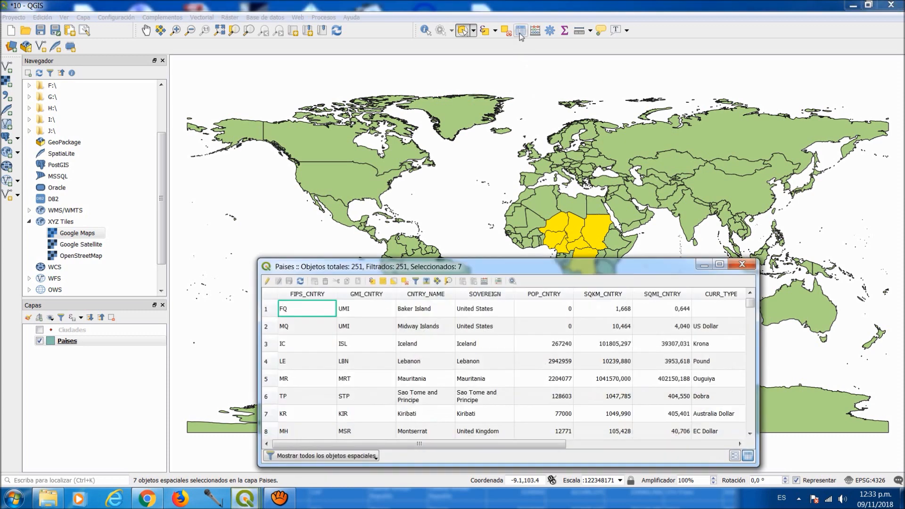
left_click(372, 456)
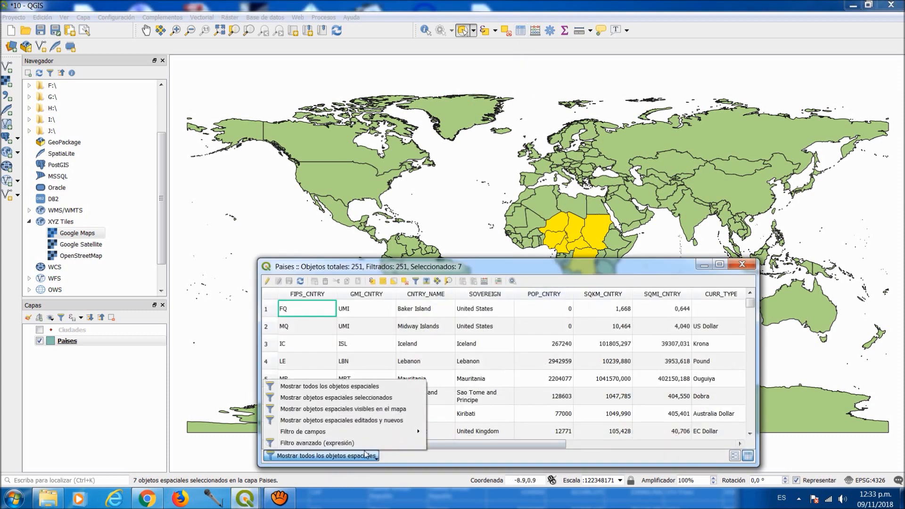
left_click(312, 397)
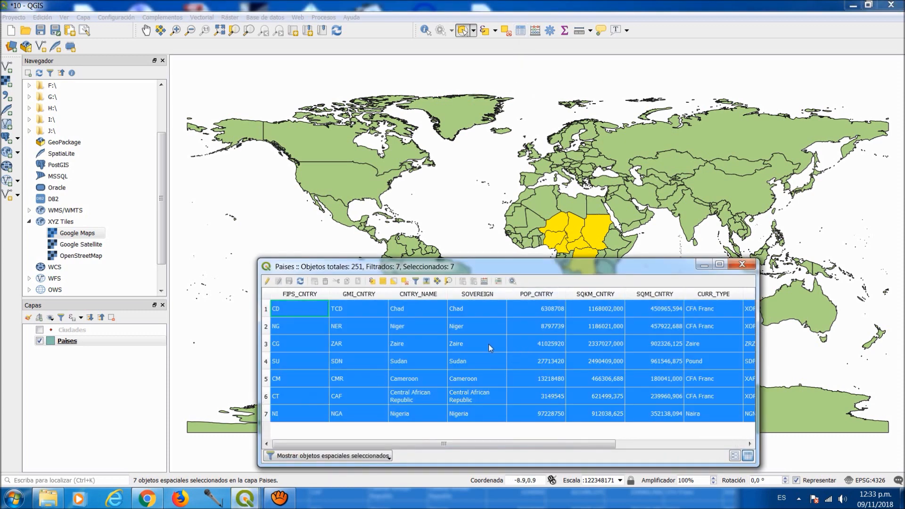
left_click(742, 264)
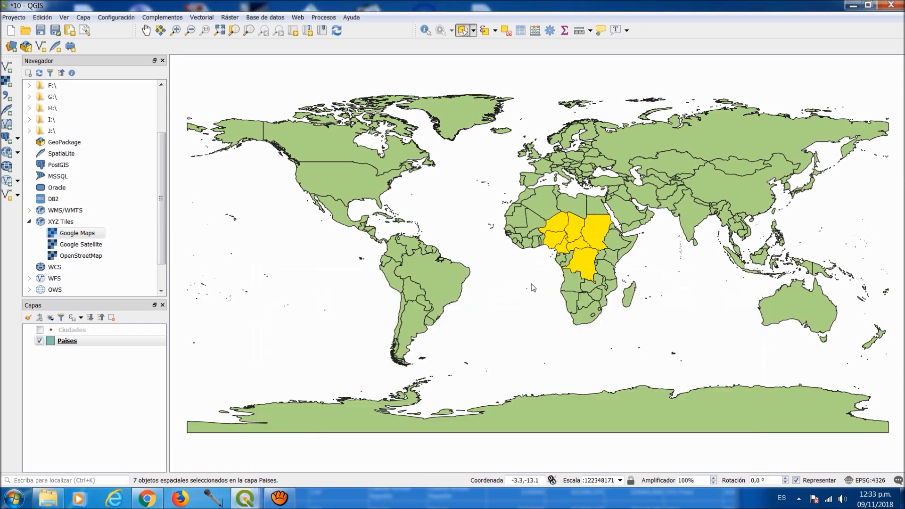
Clear the selection, select by value the country whose CNTRY_NAME contains Colombia, and move the dialog aside briefly to check the map
left_click(506, 30)
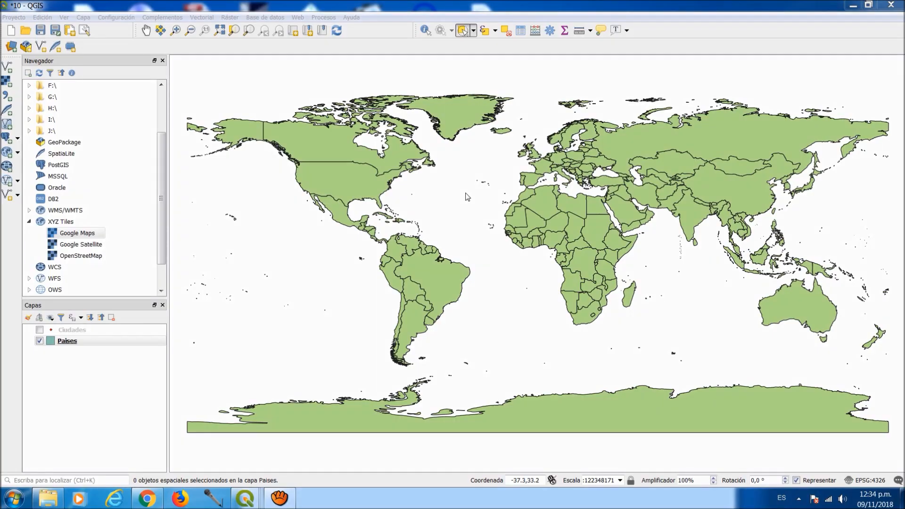
left_click(494, 31)
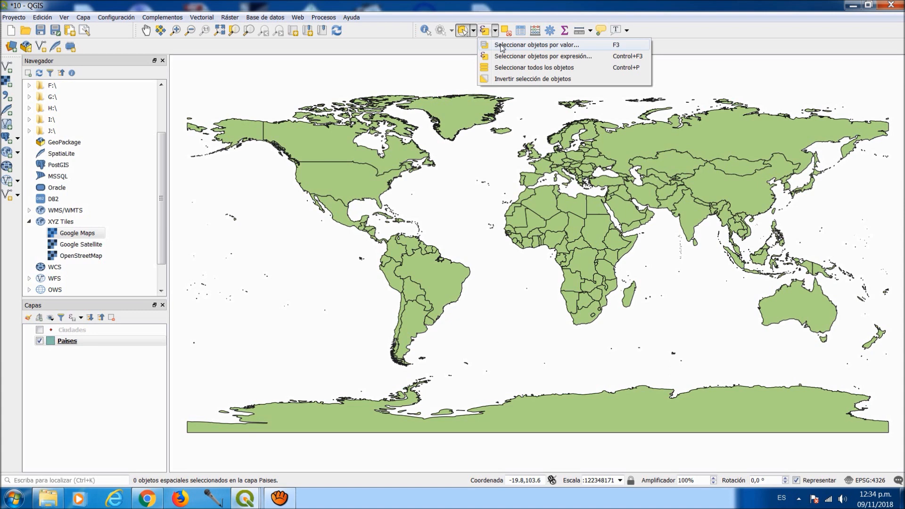
left_click(502, 47)
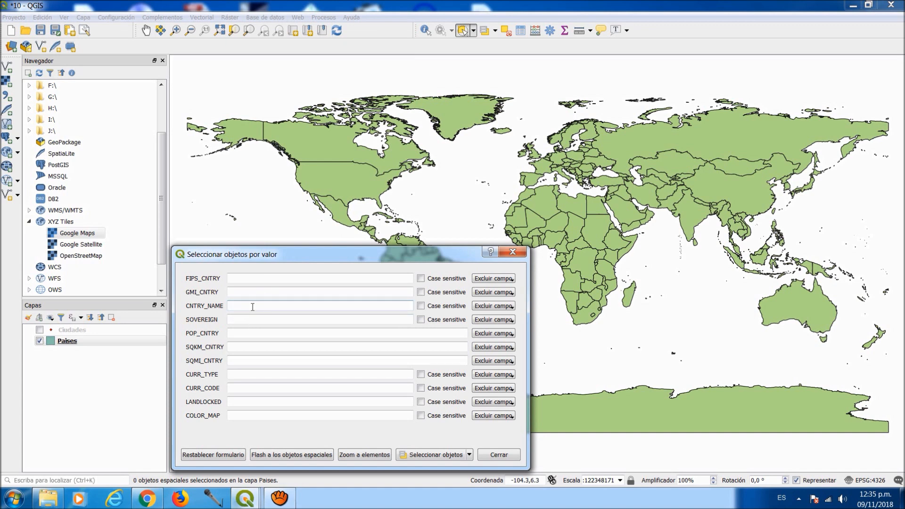
type("co")
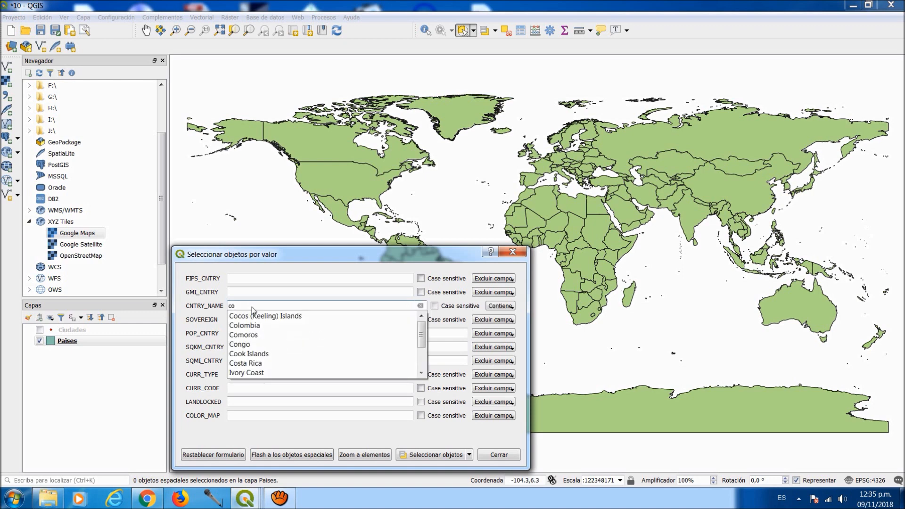
type("lom")
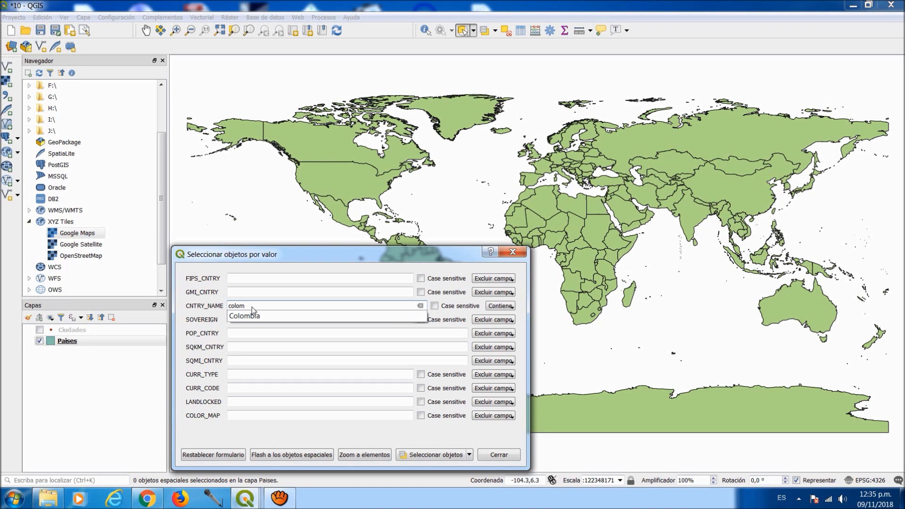
left_click(253, 315)
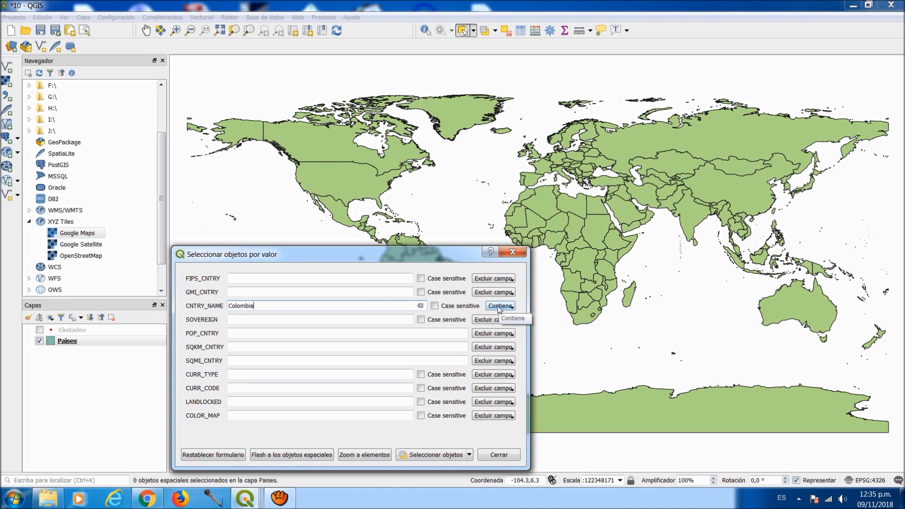
left_click(412, 455)
left_click_drag(408, 255, 409, 291)
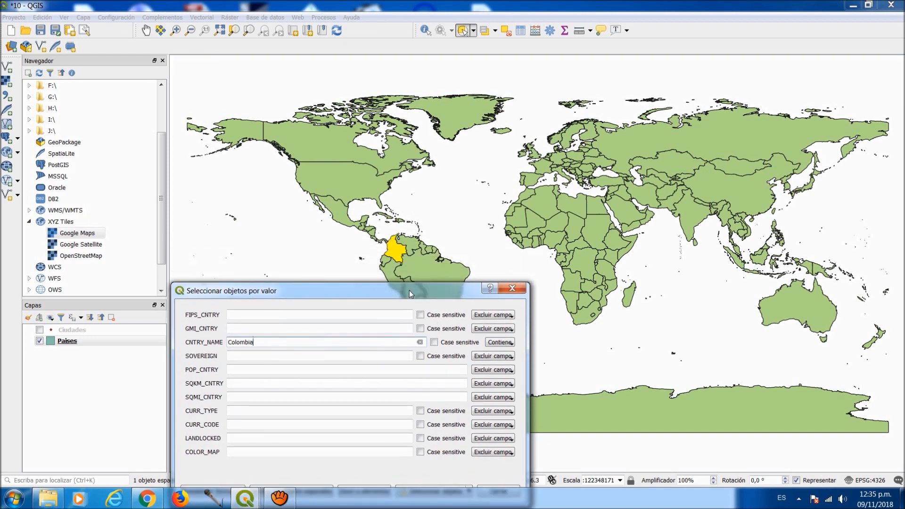
left_click_drag(409, 290, 409, 256)
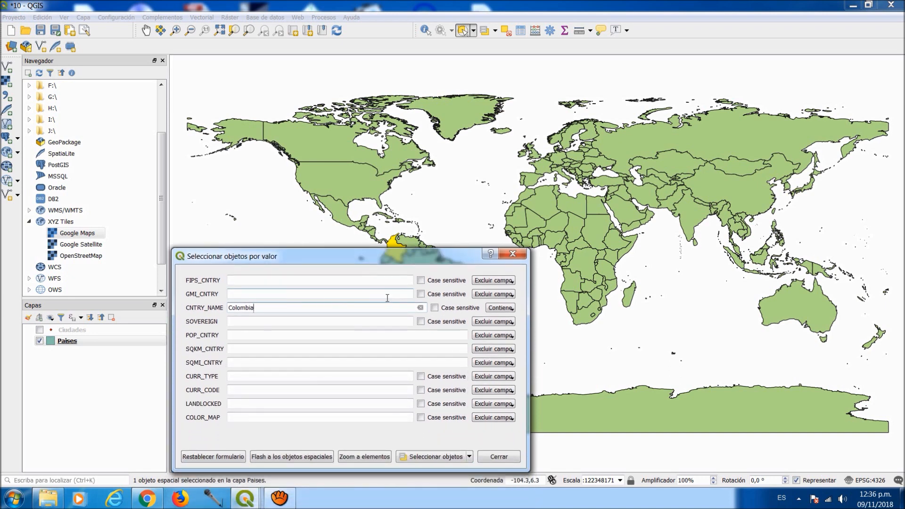
Reset the value form, clear the selection, and select the countries whose POP_CNTRY is between 50000000 and 500000000 inclusive
left_click(225, 457)
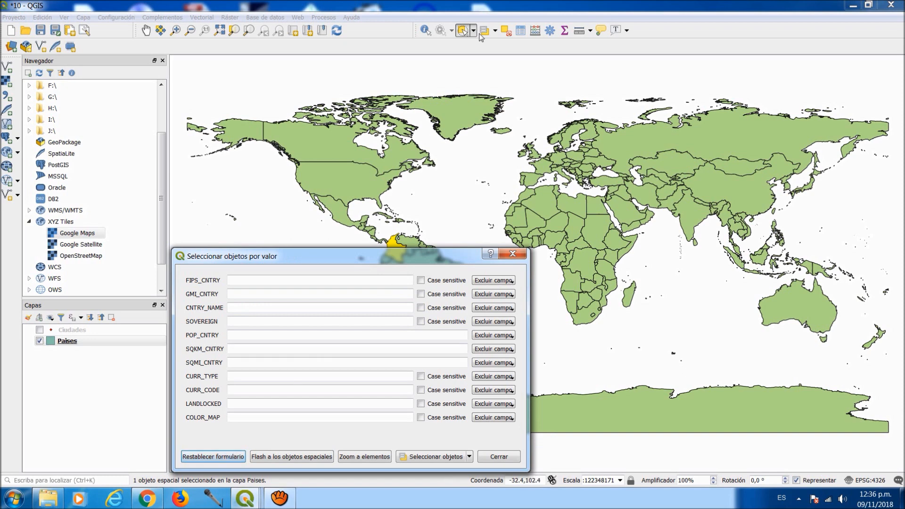
left_click(506, 31)
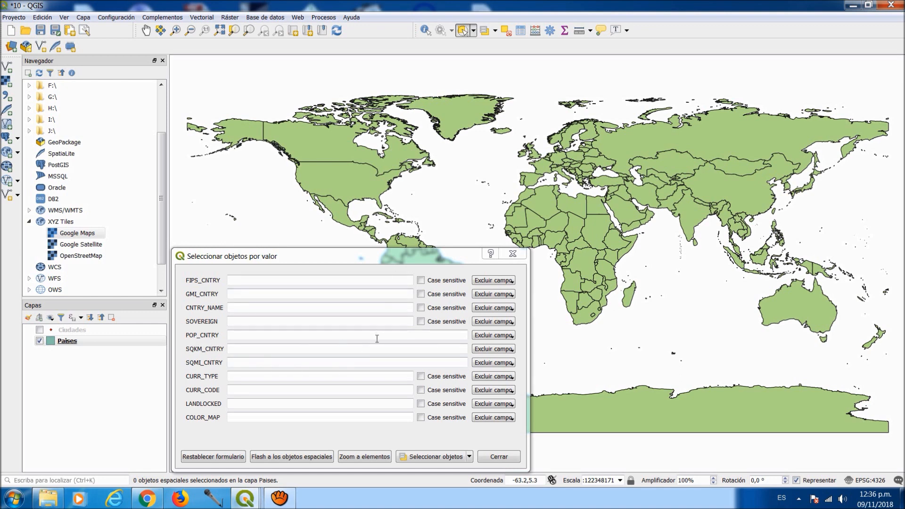
left_click(493, 337)
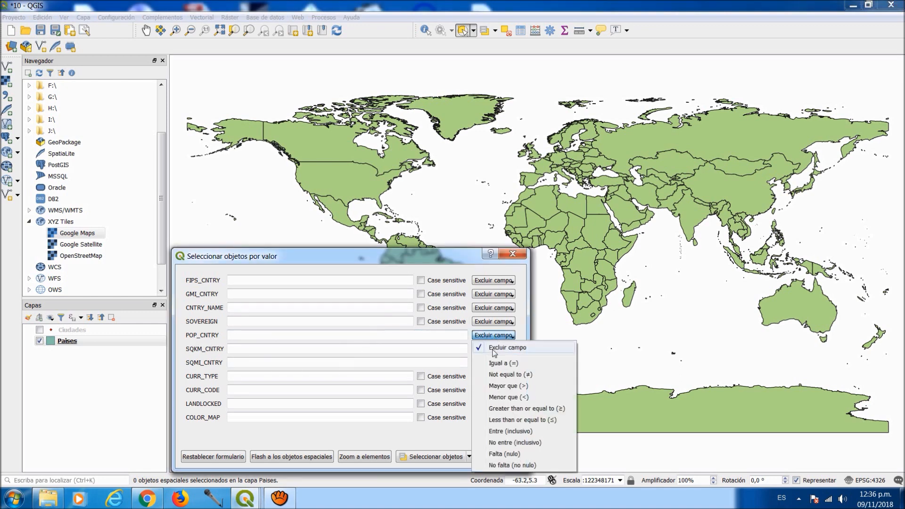
left_click(507, 432)
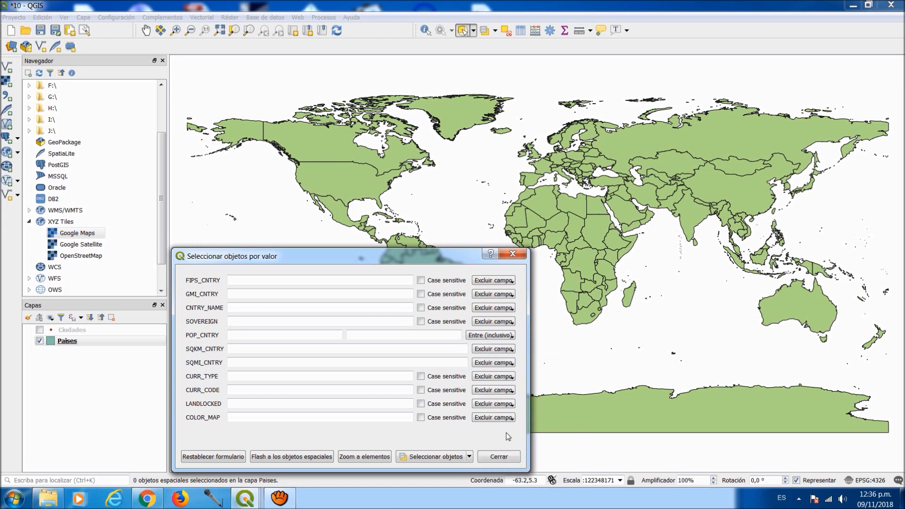
left_click(270, 335)
type("50000000")
left_click(372, 336)
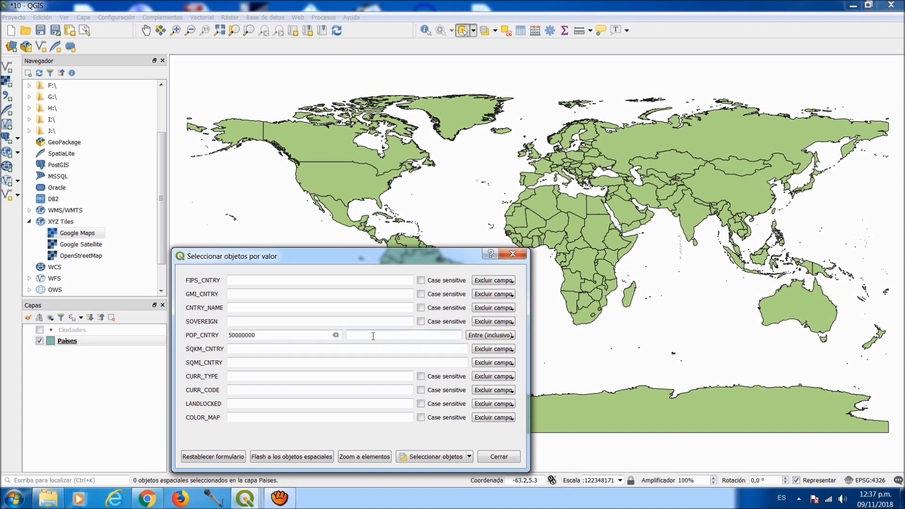
type("500000000")
left_click(433, 460)
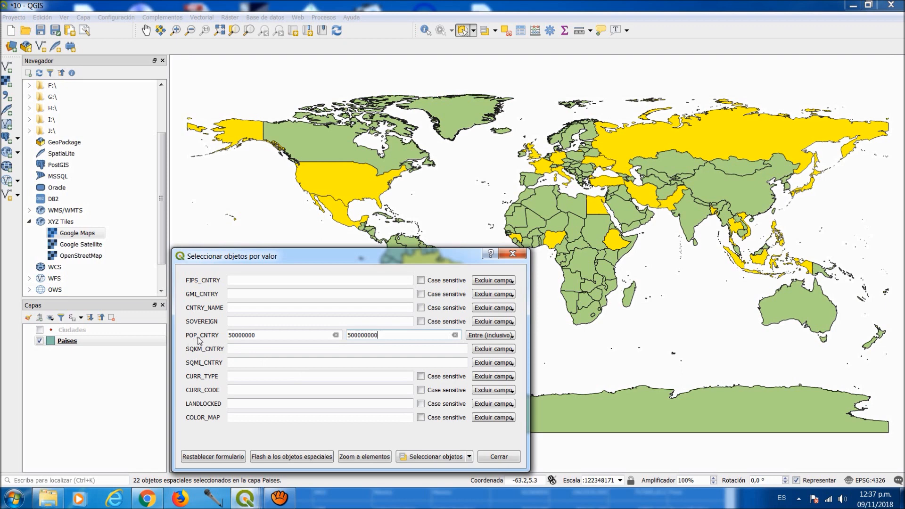
left_click(382, 335)
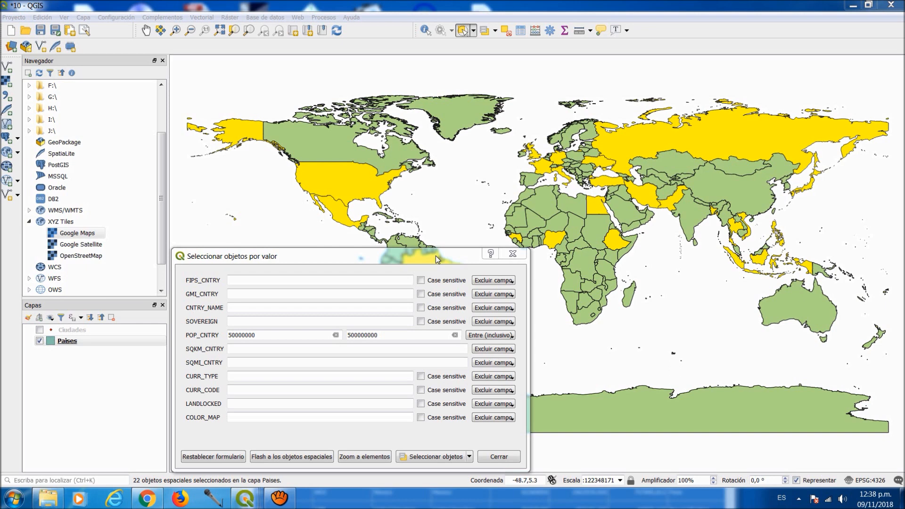
Close the Navegador panel and display the Estadísticas panel in its place
left_click(163, 61)
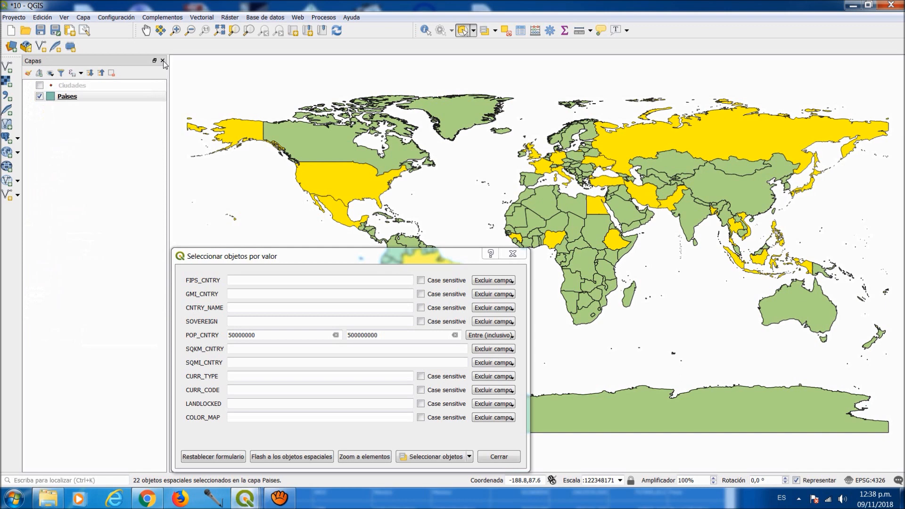
right_click(652, 33)
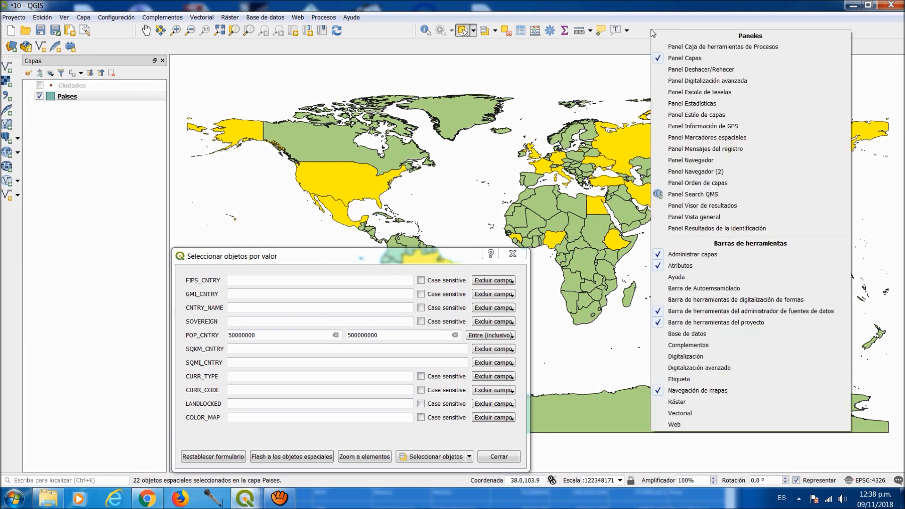
left_click(679, 105)
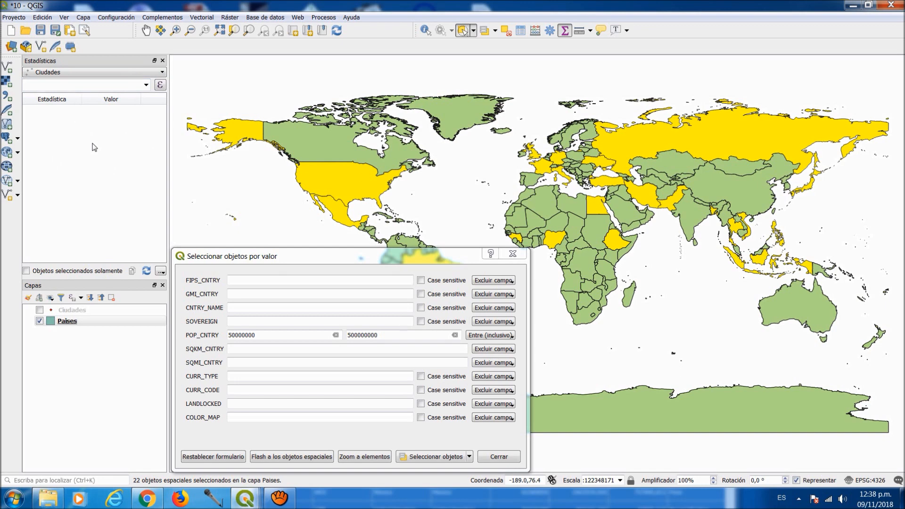
Show the statistics of the Paises layer's CNTRY_NAME field
left_click(162, 71)
left_click(104, 93)
left_click(147, 84)
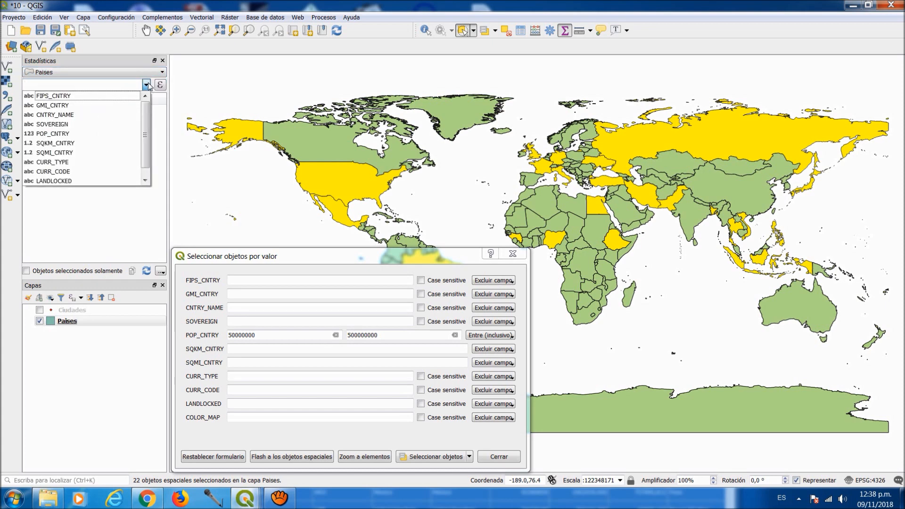
left_click(51, 117)
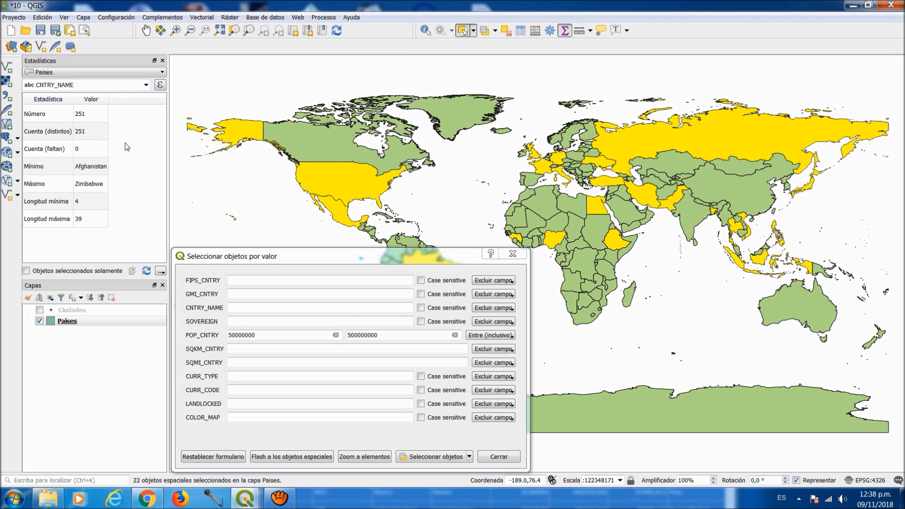
Review the Paises statistics for POP_CNTRY and SQKM_CNTRY, and return to the CNTRY_NAME statistics
left_click(147, 85)
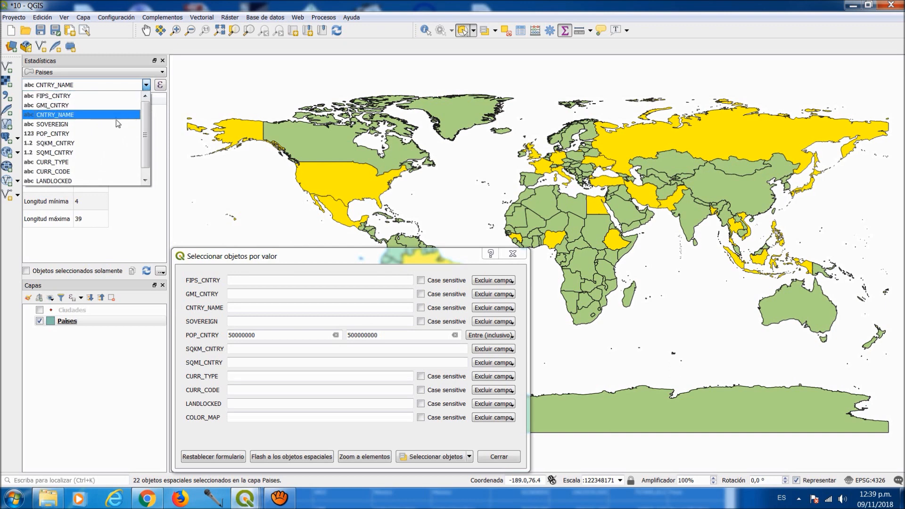
left_click(84, 134)
mouse_move(162, 115)
left_mouse_down()
mouse_move(151, 200)
mouse_move(158, 106)
left_mouse_up()
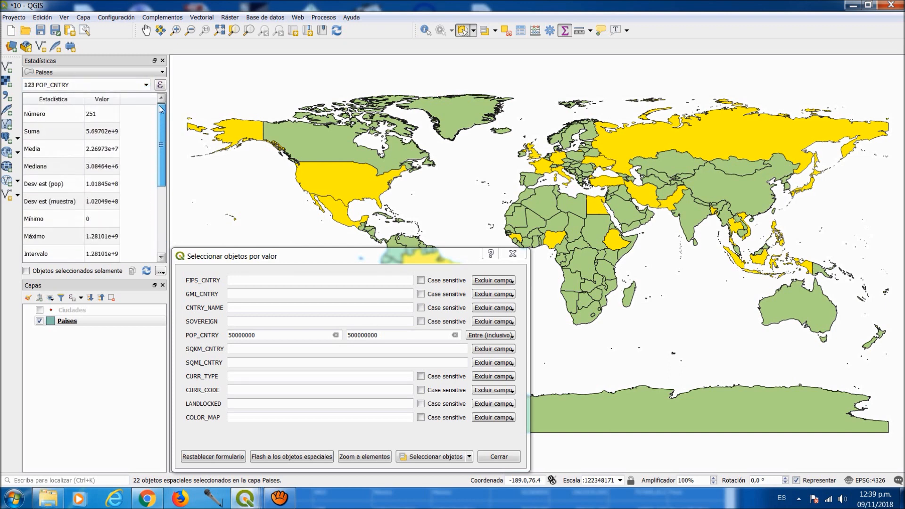
left_click(147, 85)
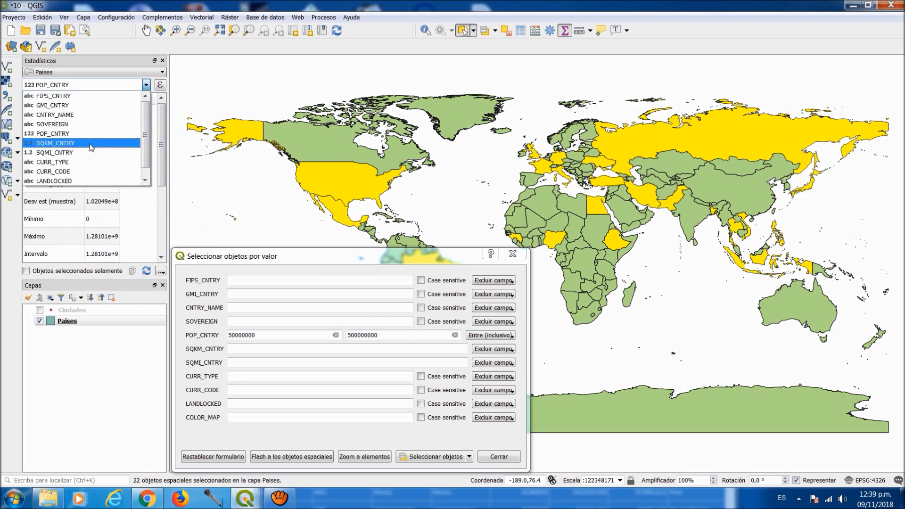
left_click(90, 143)
left_click_drag(162, 113, 159, 137)
left_click(146, 85)
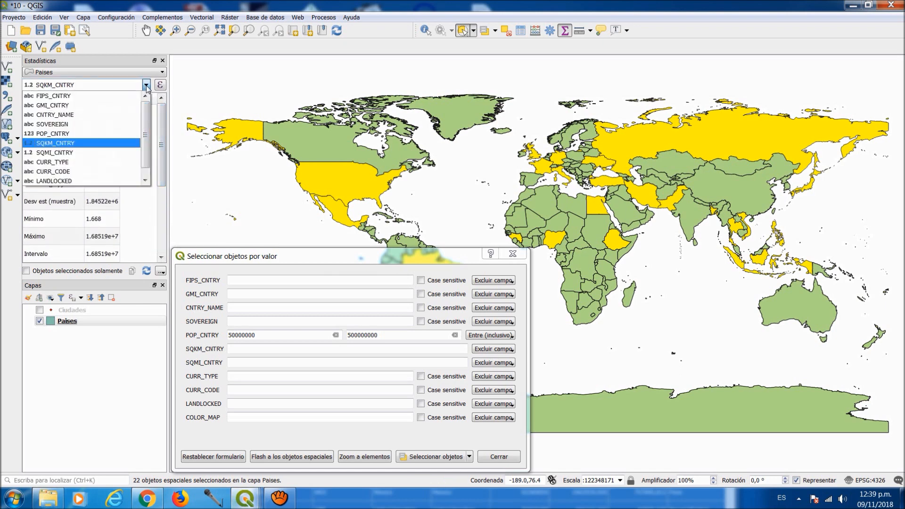
left_click(89, 115)
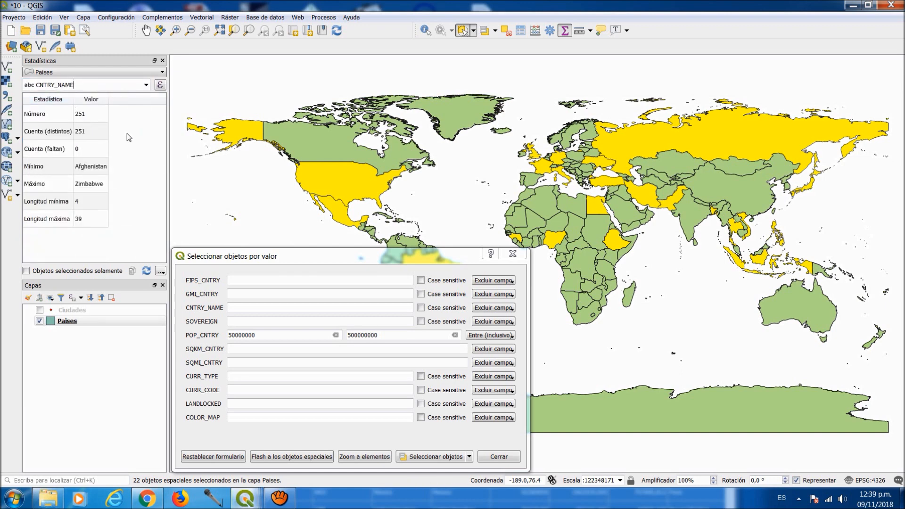
Close the select-by-value dialog, invert the country selection, and invert it back
left_click(513, 253)
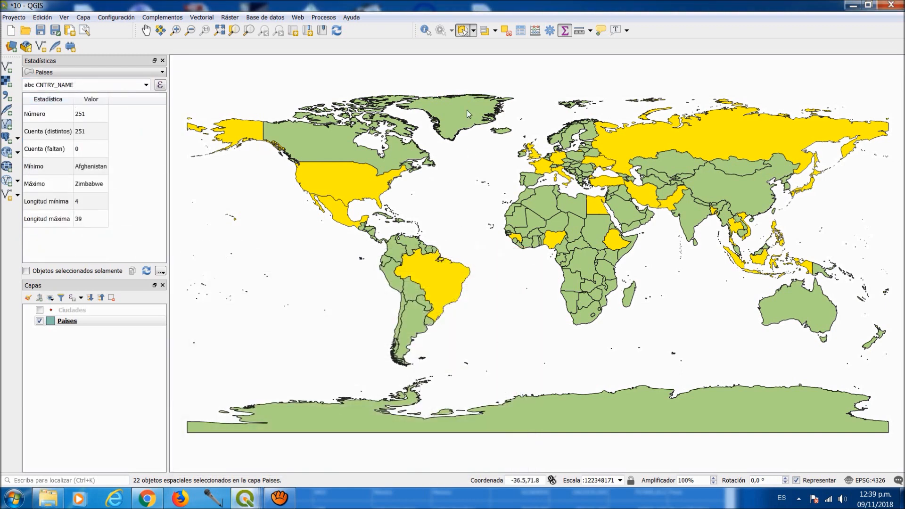
left_click(495, 30)
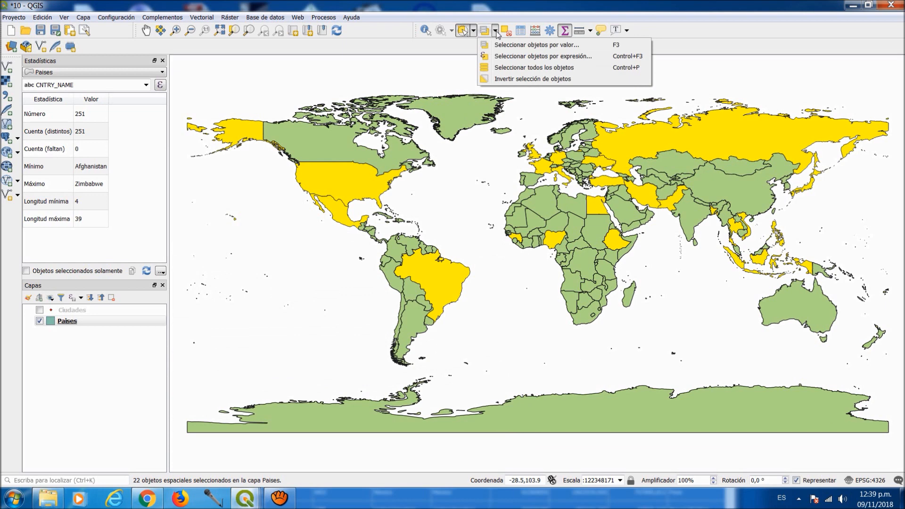
left_click(513, 81)
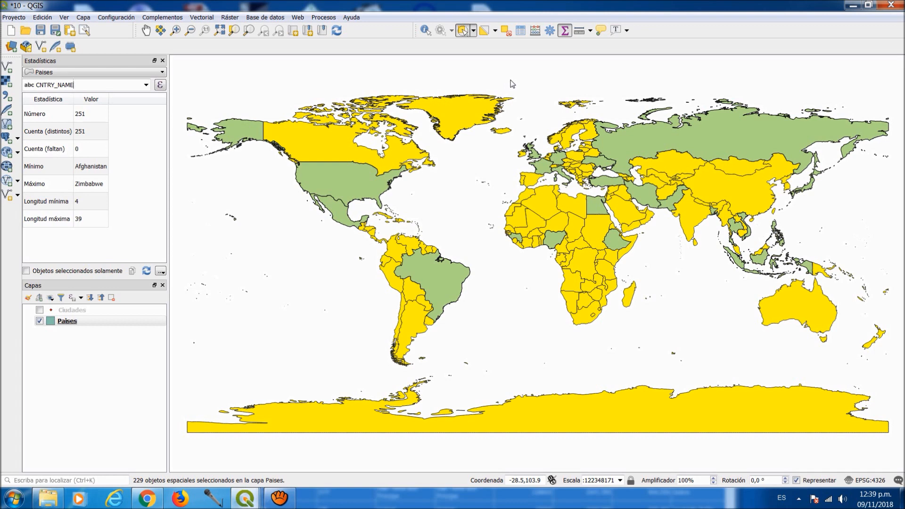
left_click(485, 32)
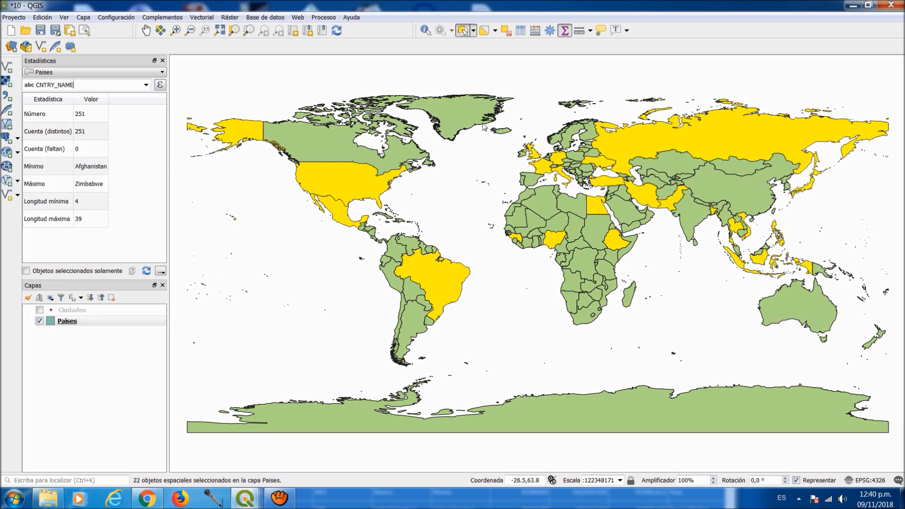
Select all countries of the Paises layer and deselect them again
left_click(494, 31)
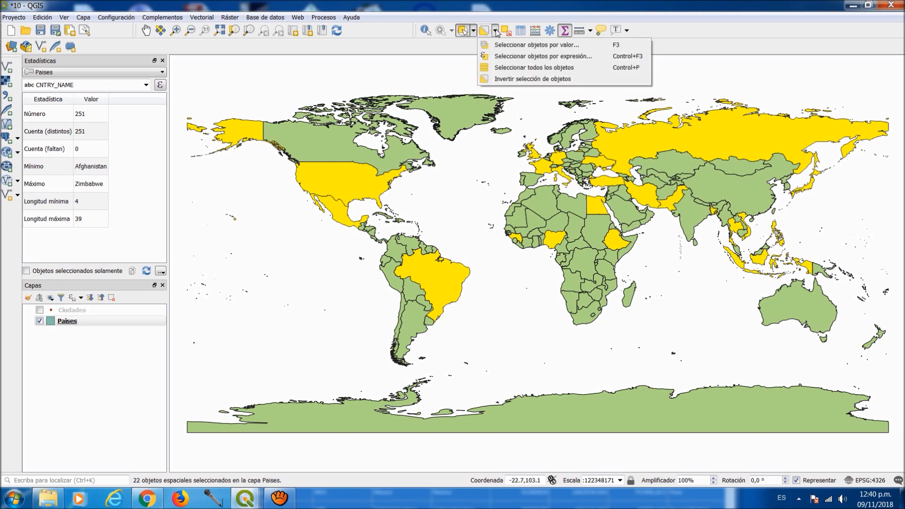
left_click(510, 67)
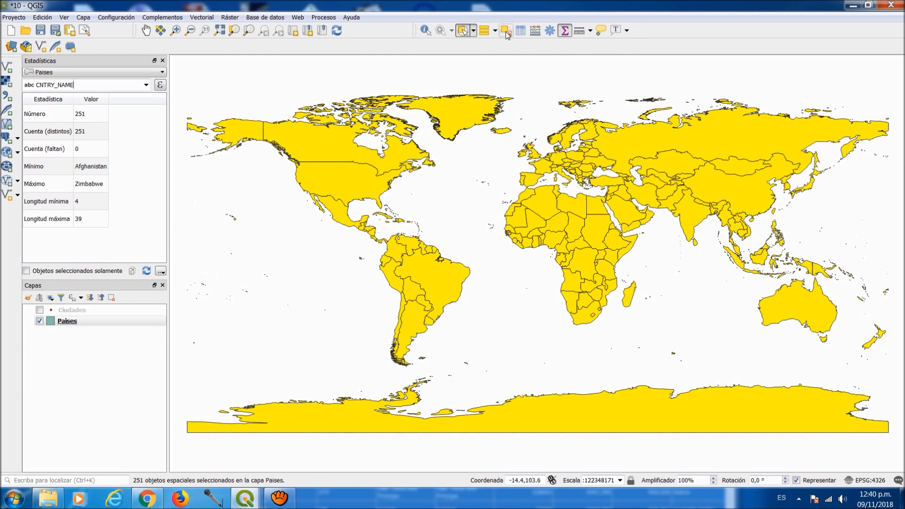
left_click(505, 31)
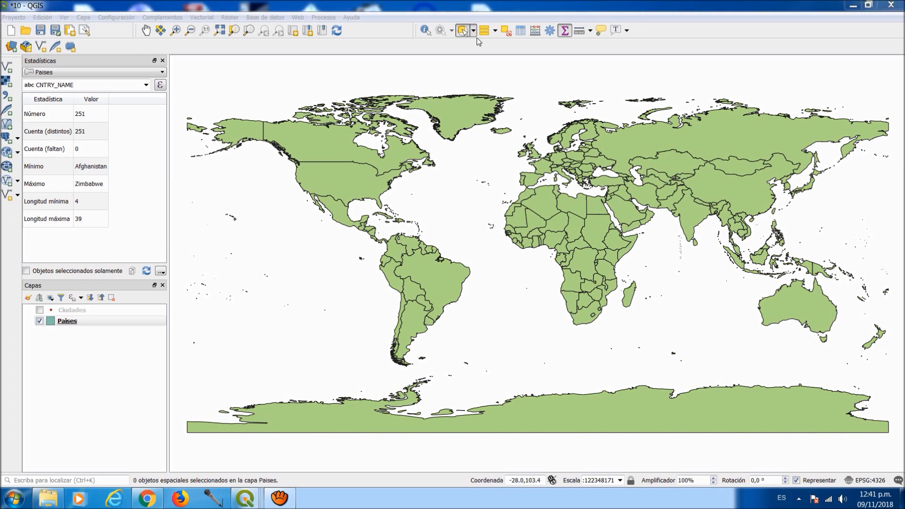
Start a selection by expression on Paises and begin the expression with the CNTRY_NAME field and an equals operator
left_click(495, 31)
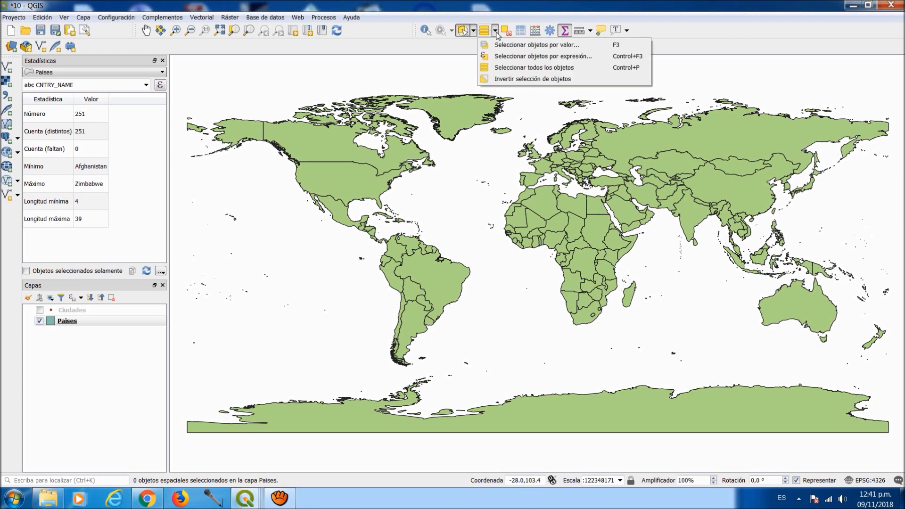
left_click(500, 56)
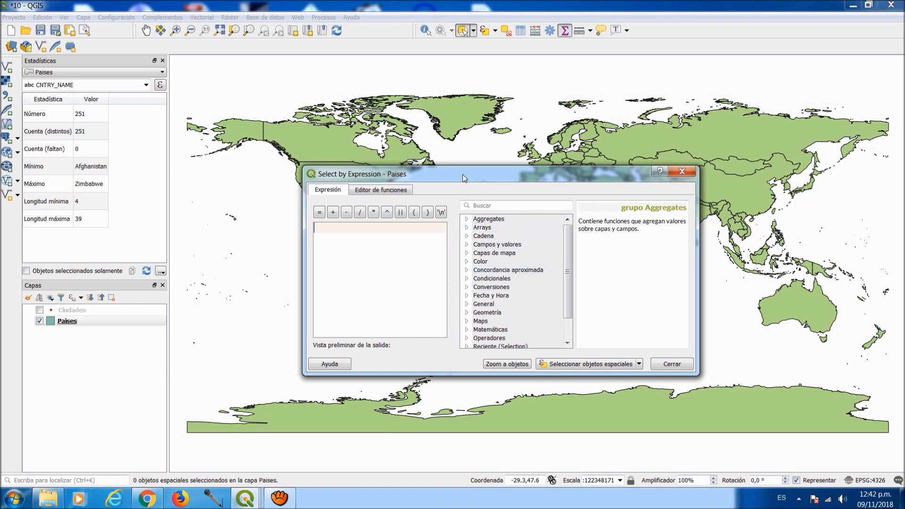
left_click(466, 245)
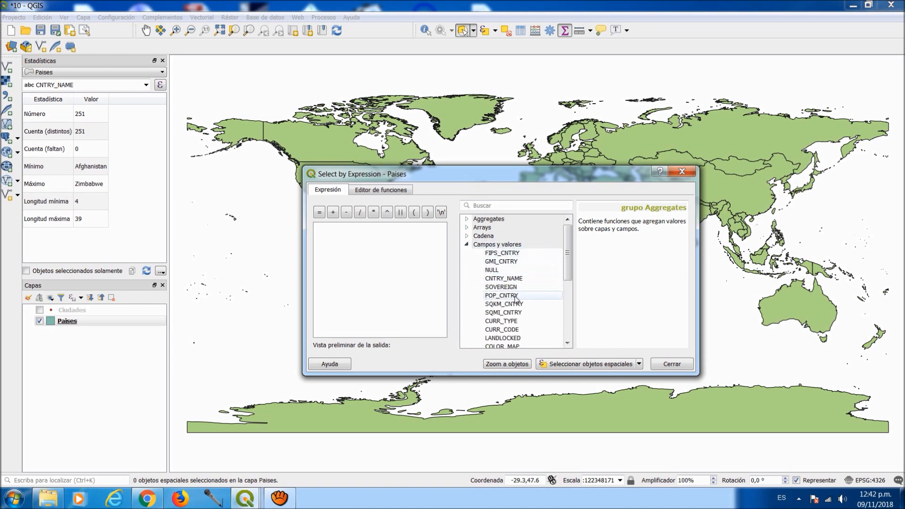
left_click(509, 282)
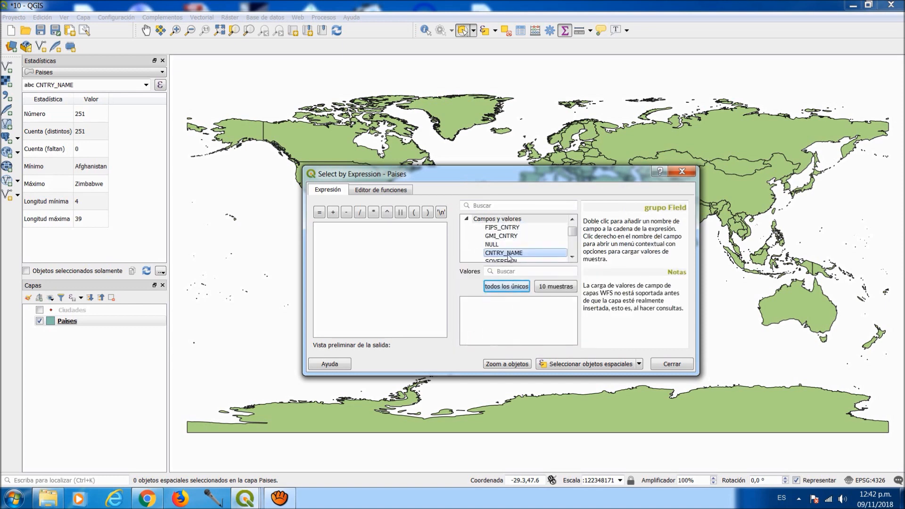
double_click(509, 256)
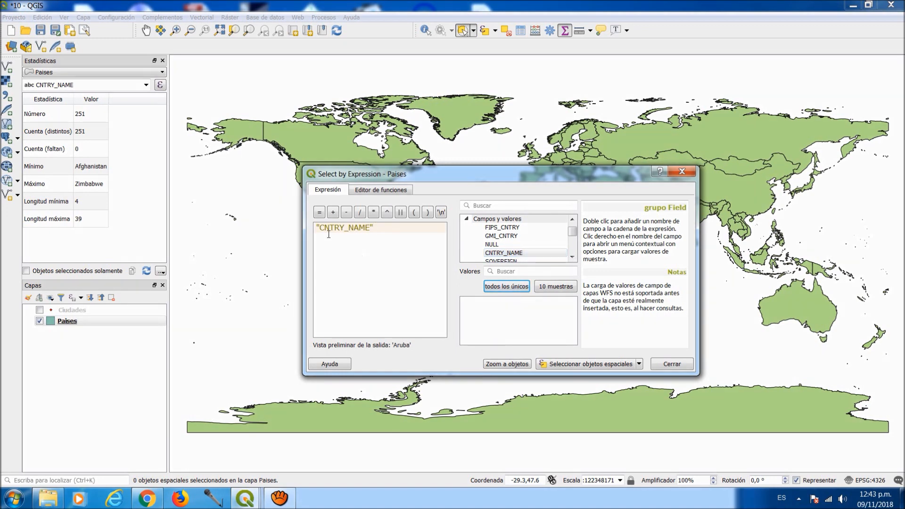
left_click(320, 212)
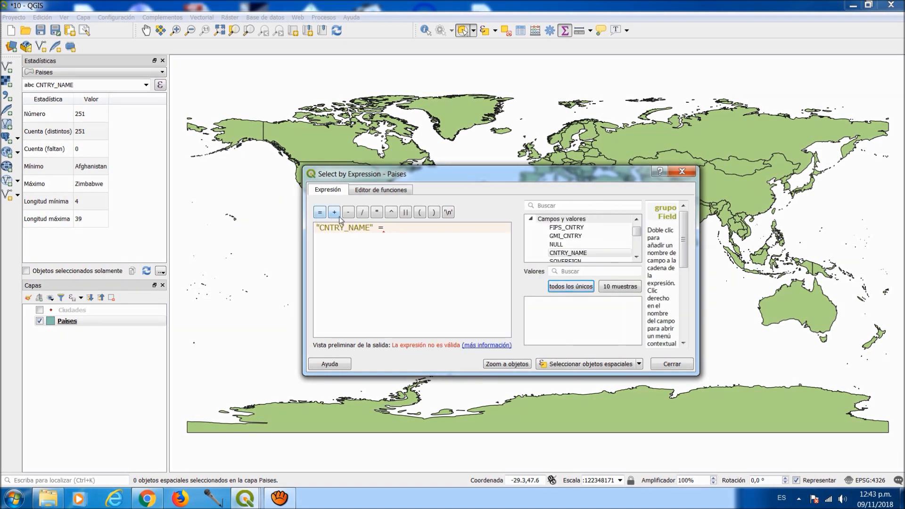
Load all unique CNTRY_NAME values, search them for "soma", add 'Somalia' to the expression, and highlight its field and value parts
left_click(571, 286)
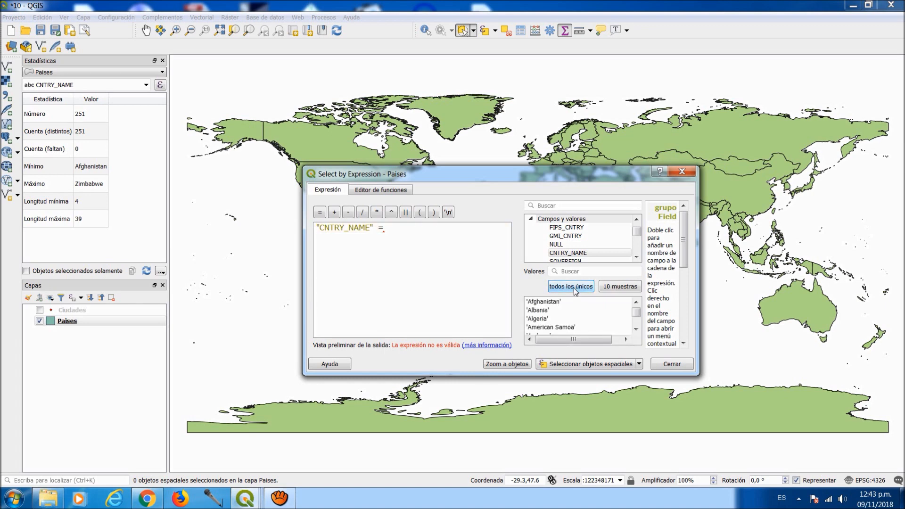
left_click(576, 270)
type("soma")
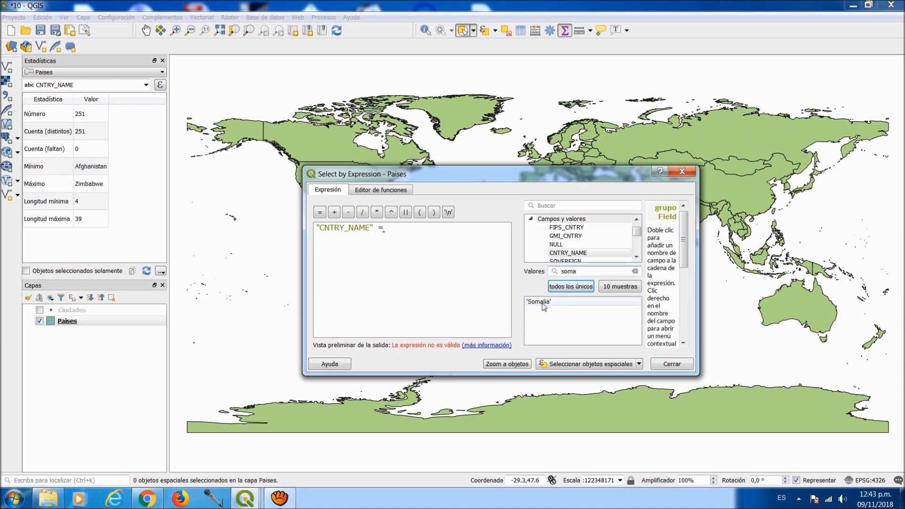
double_click(542, 301)
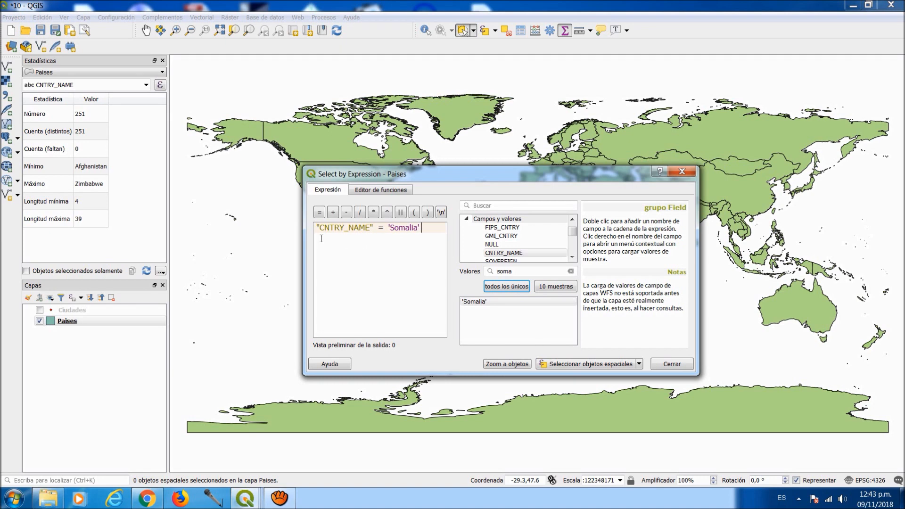
left_click_drag(315, 227, 375, 227)
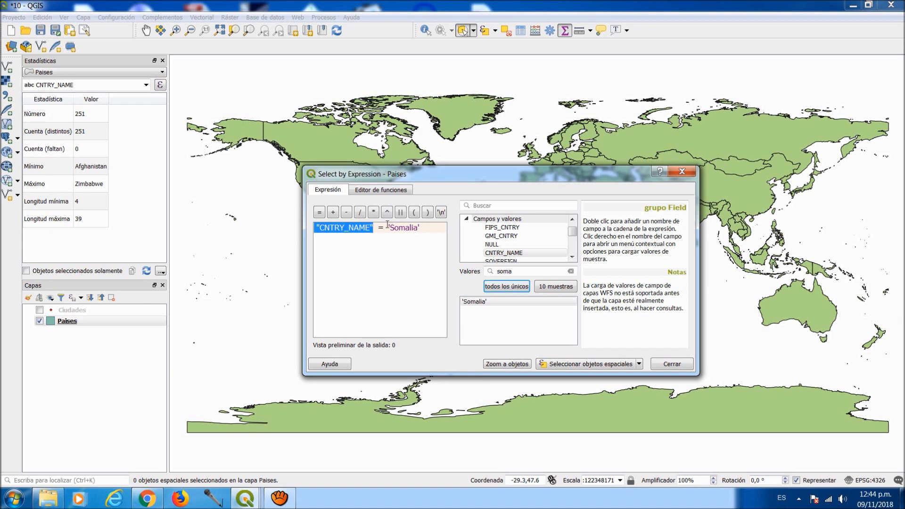
left_click_drag(389, 228, 420, 228)
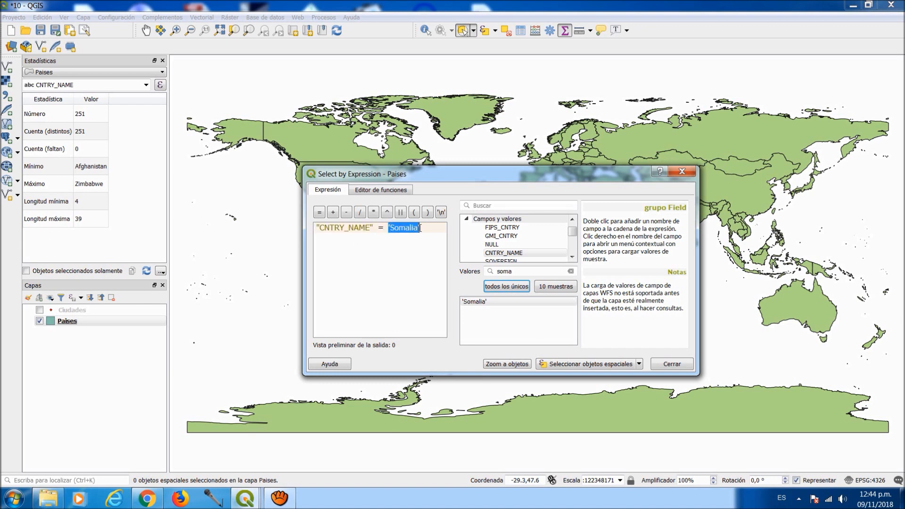
Select the features matching "CNTRY_NAME" = 'Somalia' and move the expression dialog so Africa is uncovered on the map
left_click(395, 251)
left_click_drag(377, 228, 383, 228)
left_click(387, 249)
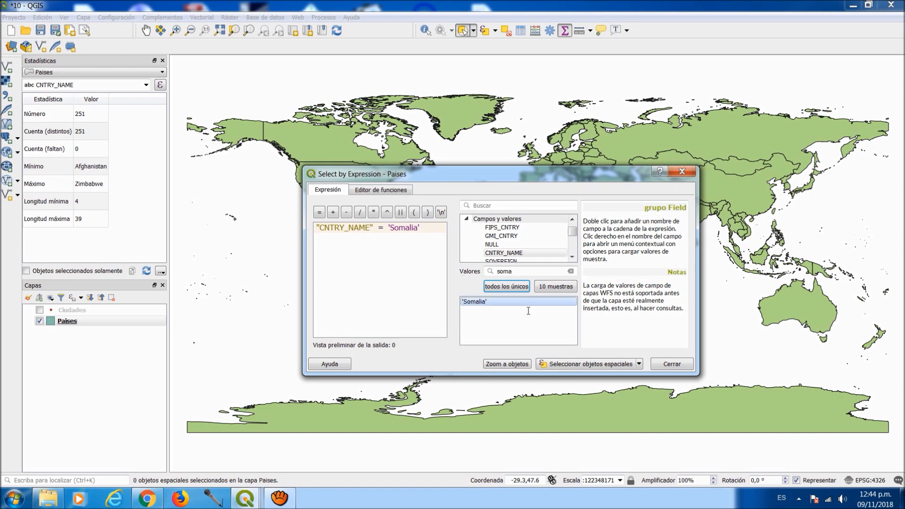
left_click(575, 365)
left_click_drag(535, 179, 404, 285)
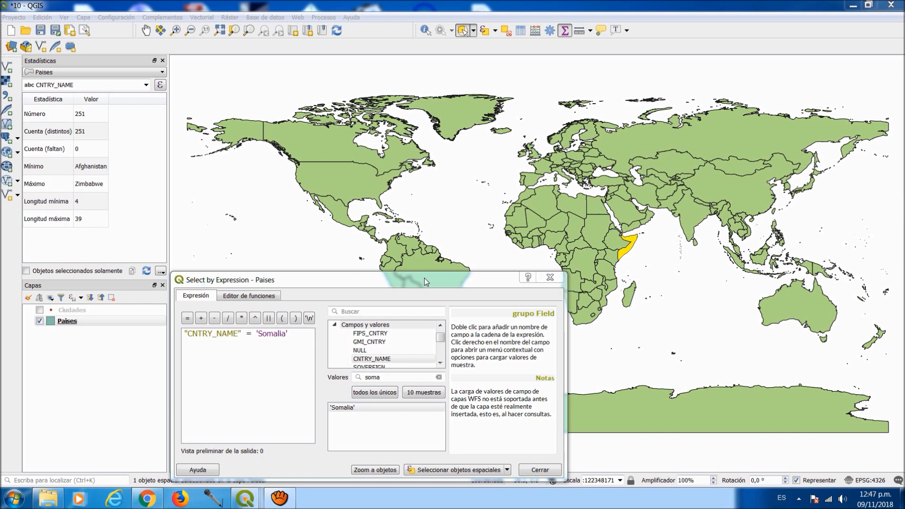
Append the OR operator after 'Somalia' in the selection expression
left_click(271, 347)
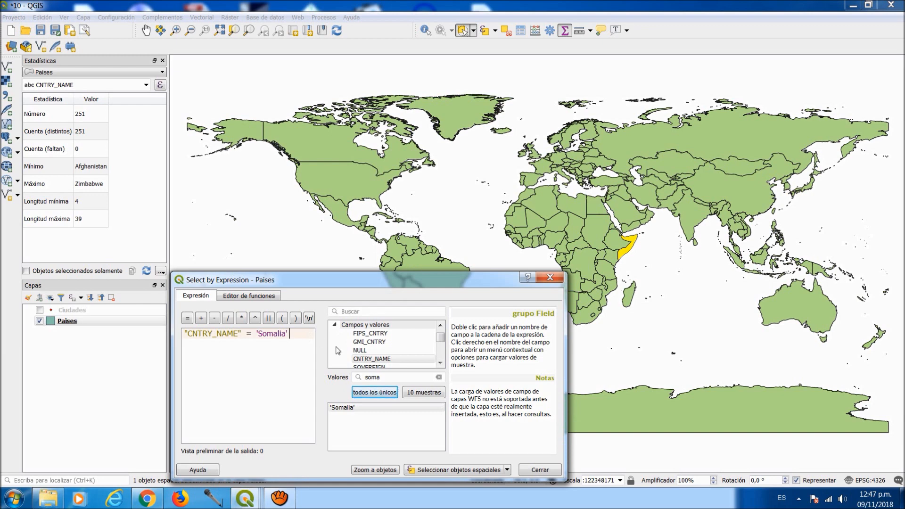
left_click(334, 325)
scroll(441, 356, "down", 4)
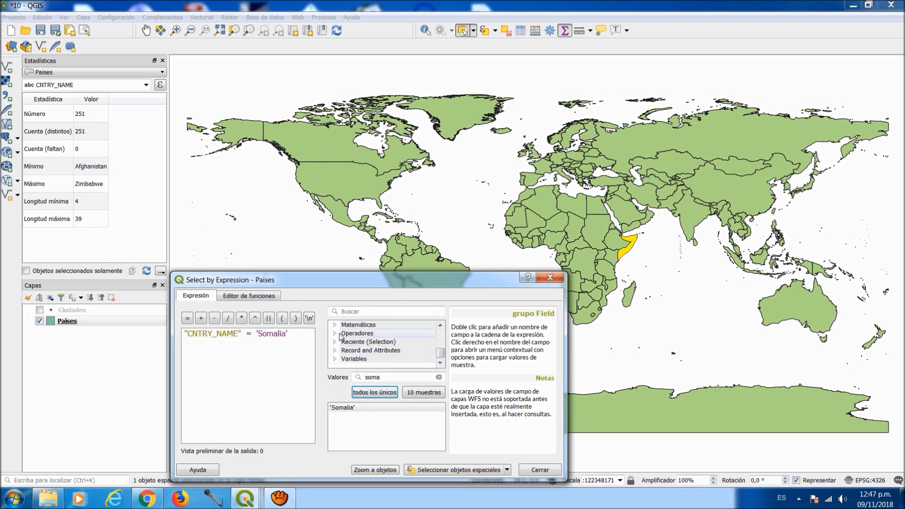
left_click(339, 333)
scroll(441, 349, "down", 2)
scroll(441, 352, "down", 1)
left_click(359, 359)
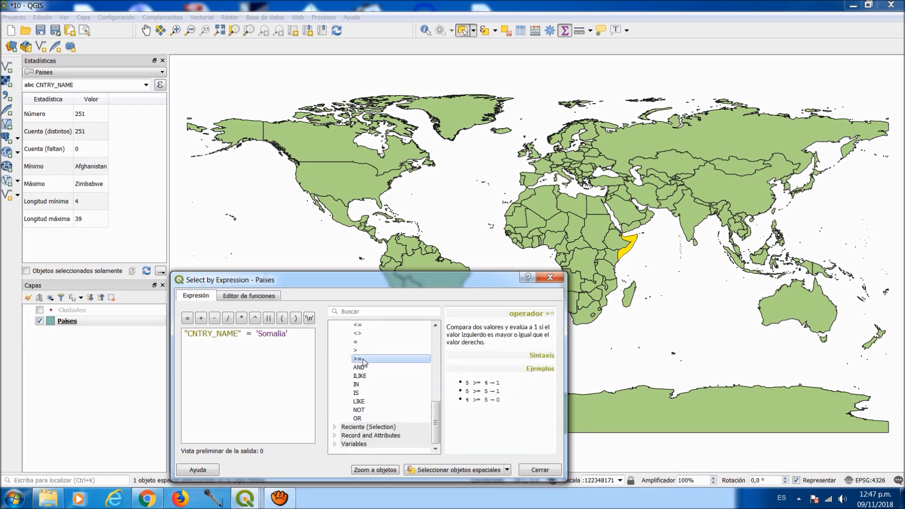
double_click(357, 418)
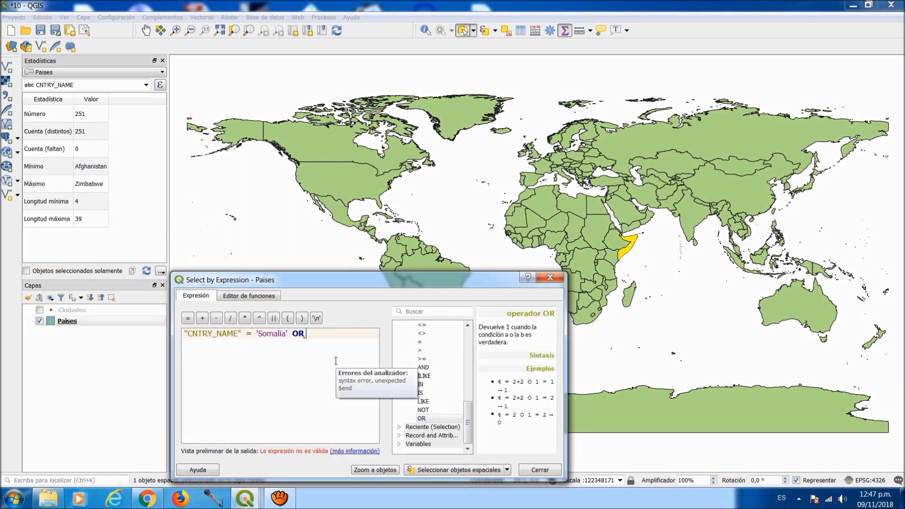
Add "CNTRY_NAME" = 'Ethiopia' as the second condition, searching the values for "et", and select the matching countries
scroll(428, 377, "up", 10)
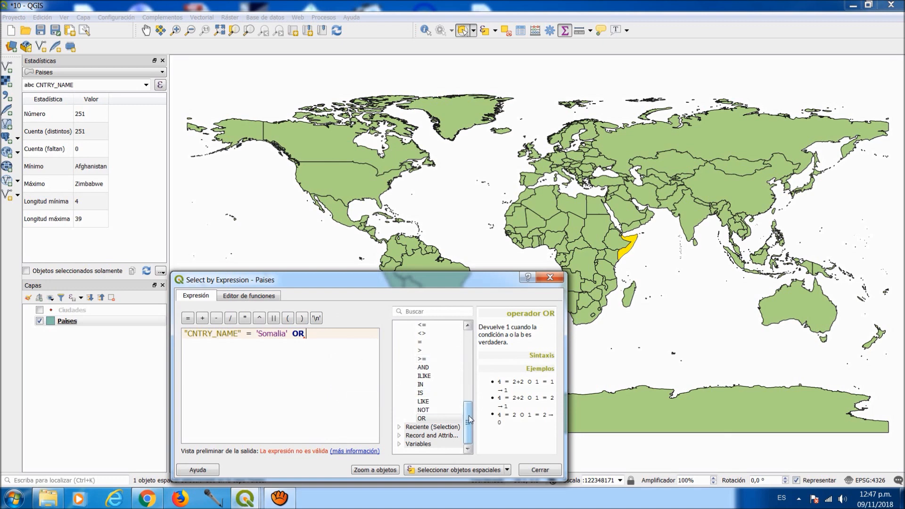
left_click(398, 350)
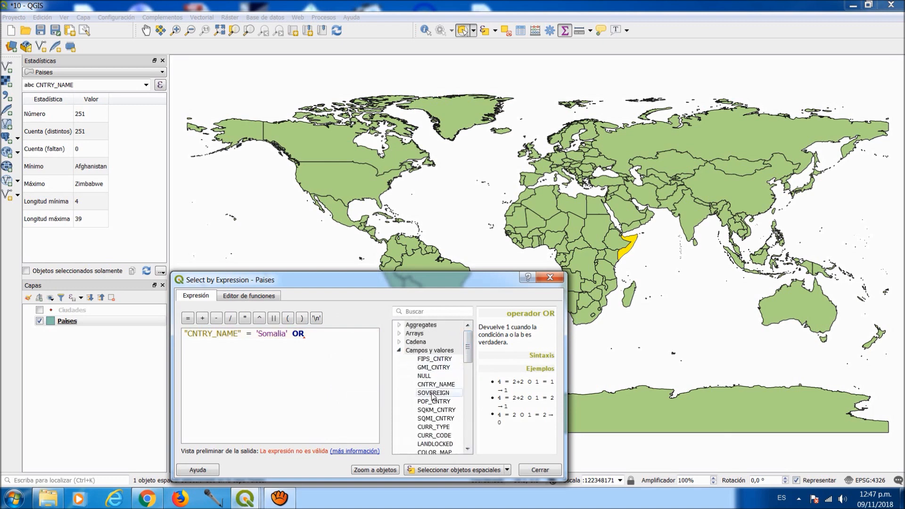
left_click(438, 383)
double_click(443, 359)
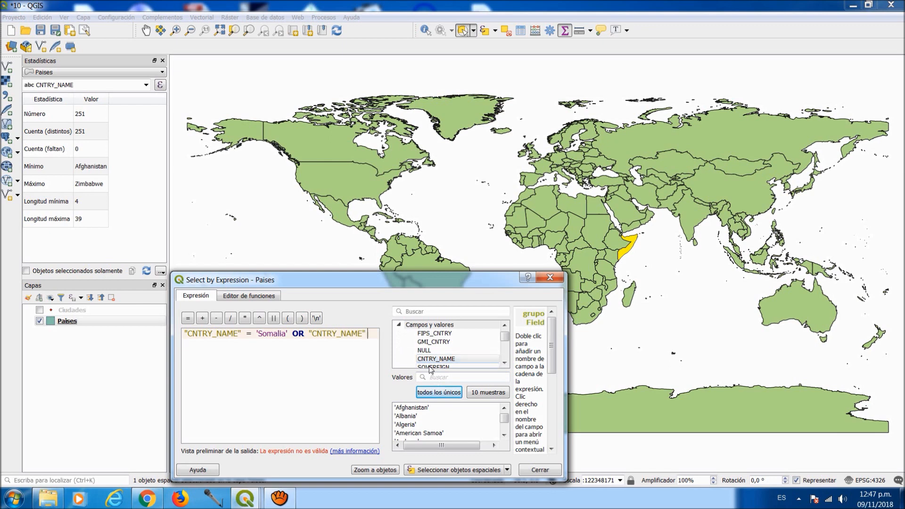
left_click(188, 319)
left_click(453, 376)
type("et")
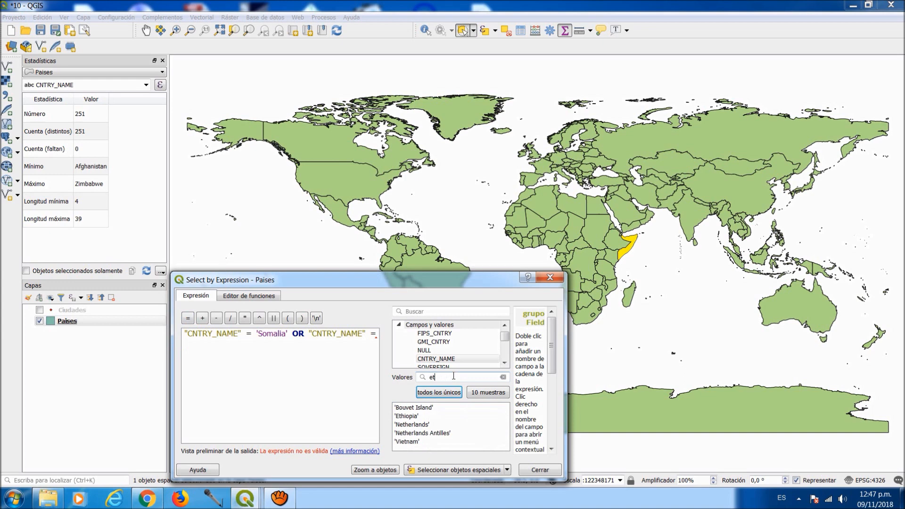
double_click(413, 416)
left_click(455, 471)
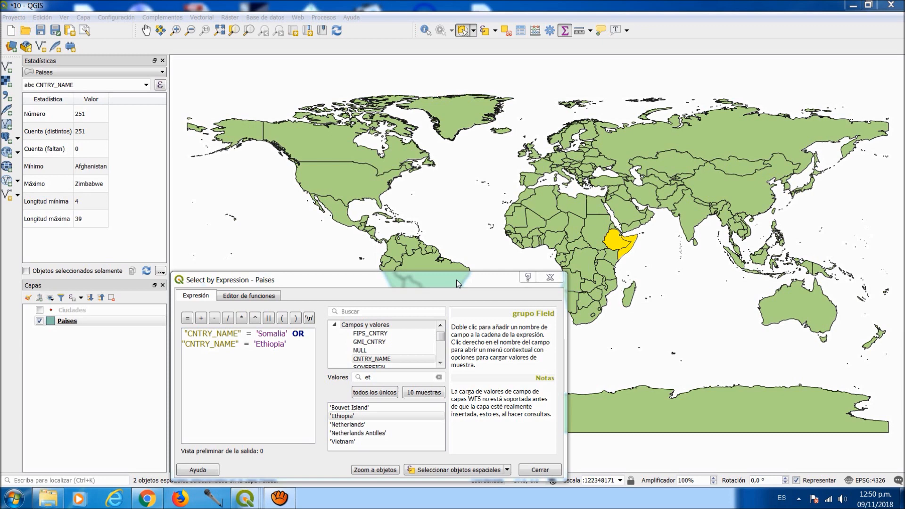
Clear the Somalia and Ethiopia expression and start a new one with the POP_CNTRY field
left_click_drag(288, 344, 170, 325)
key("BackSpace")
left_click(440, 362)
left_click(440, 362)
left_click(440, 362)
left_click(440, 362)
double_click(385, 341)
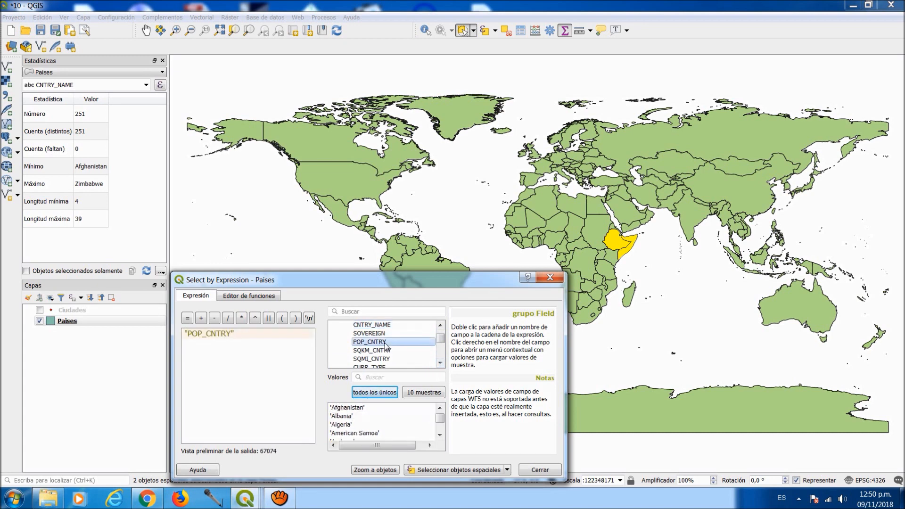
Complete the expression as "POP_CNTRY" > 50000000 and select the matching countries
left_click_drag(440, 338, 441, 354)
left_click(362, 343)
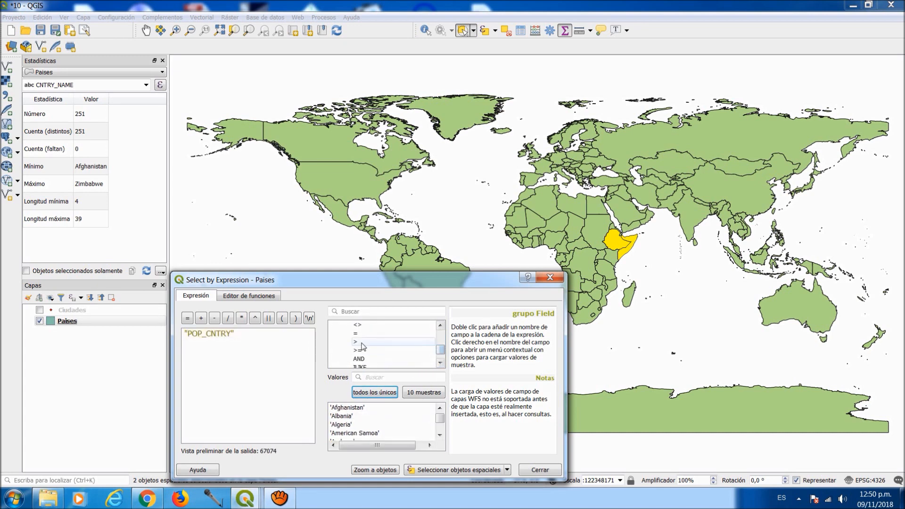
double_click(358, 350)
type("50000000")
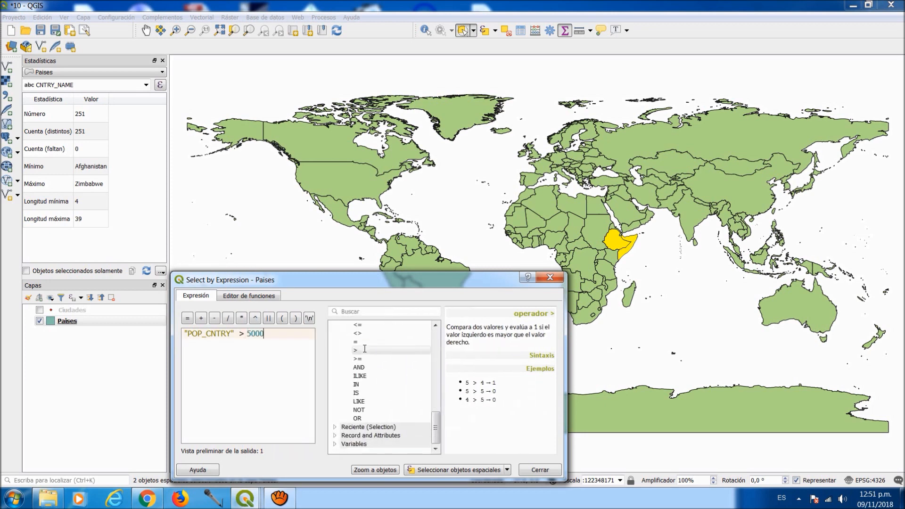
left_click(461, 470)
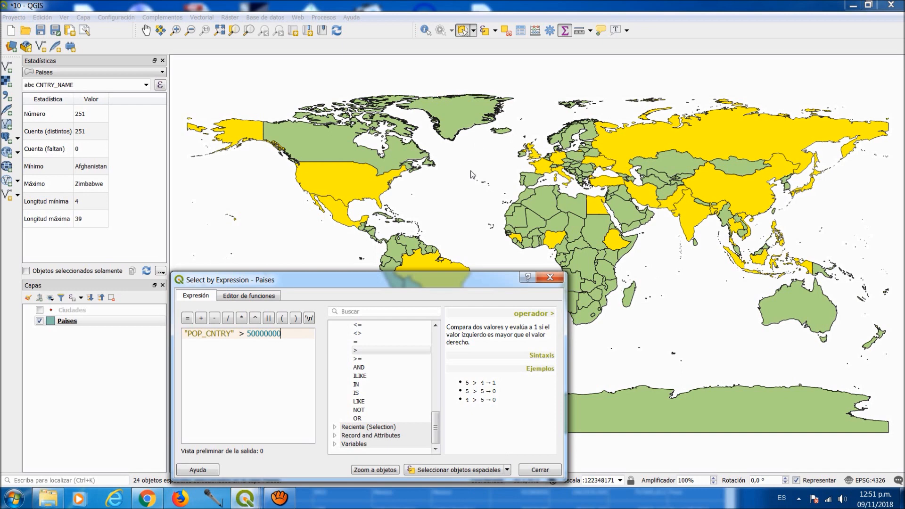
Limit the statistics to selected features, review only the selected countries in the Paises attribute table, and minimize the table
left_click(26, 271)
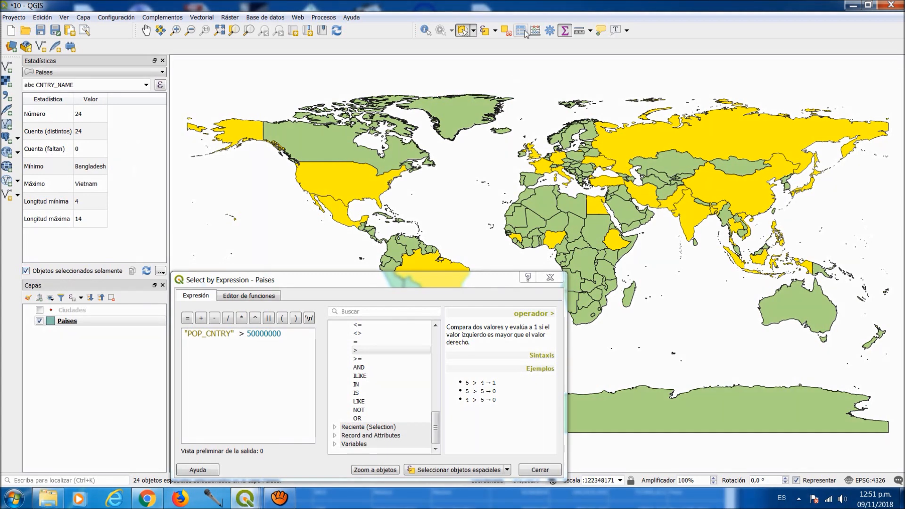
mouse_move(255, 503)
left_click(249, 464)
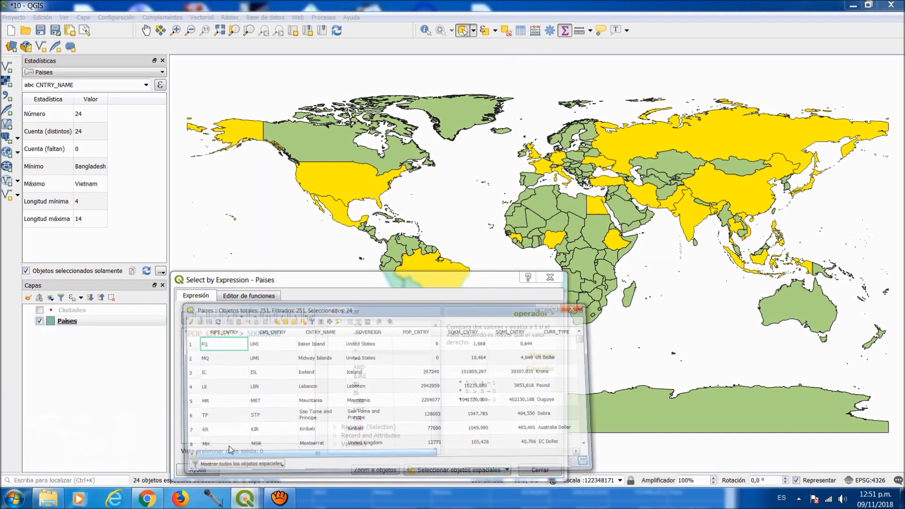
left_click(269, 460)
left_click(254, 402)
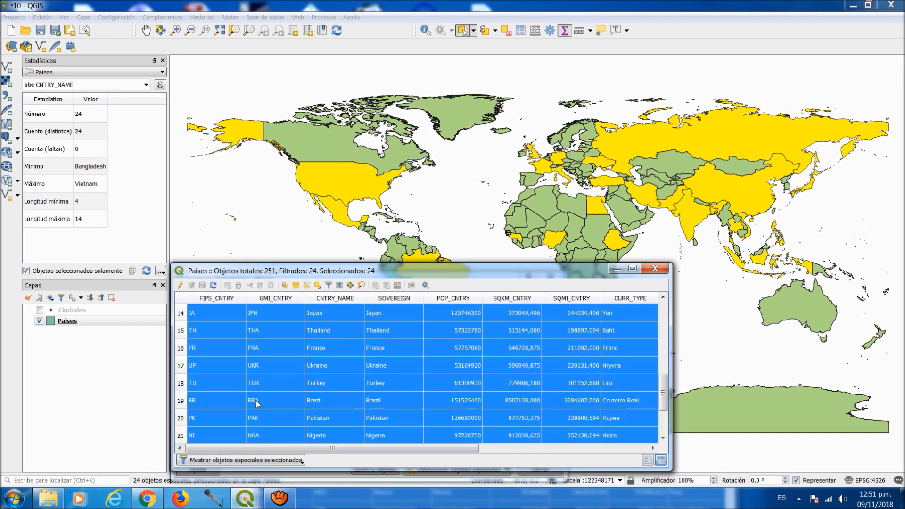
scroll(341, 392, "up", 5)
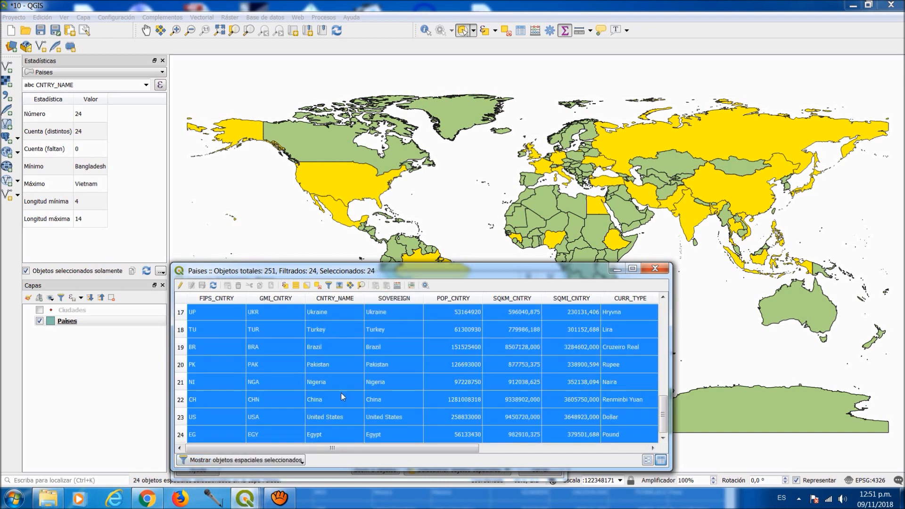
left_click(617, 269)
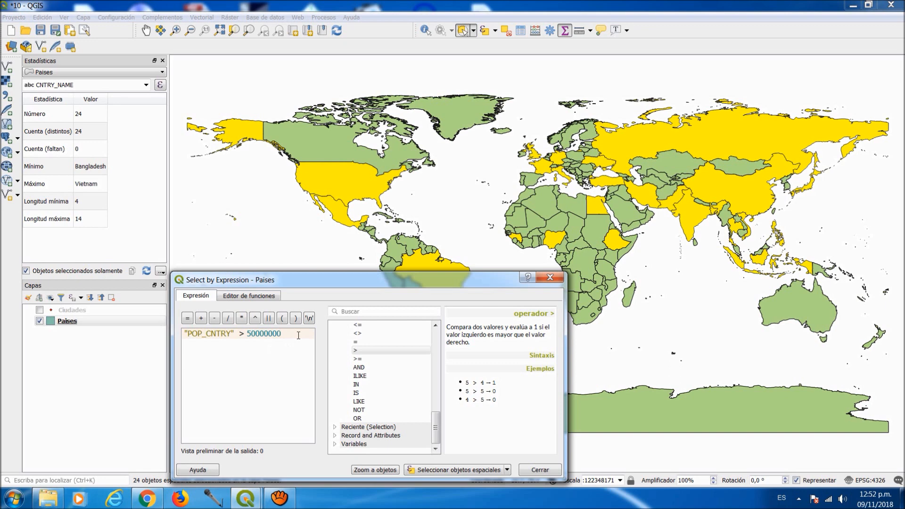
Extend the population expression with the AND operator and a second POP_CNTRY field
double_click(359, 367)
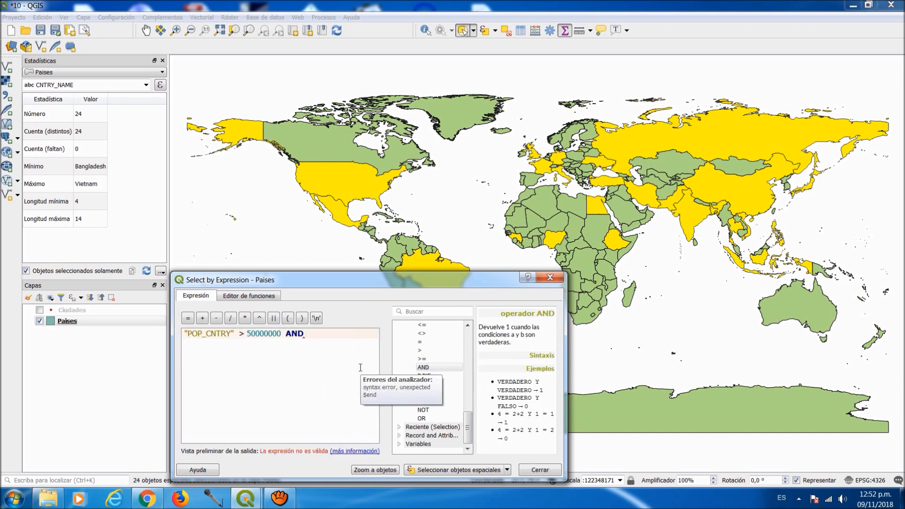
left_click_drag(468, 426, 468, 387)
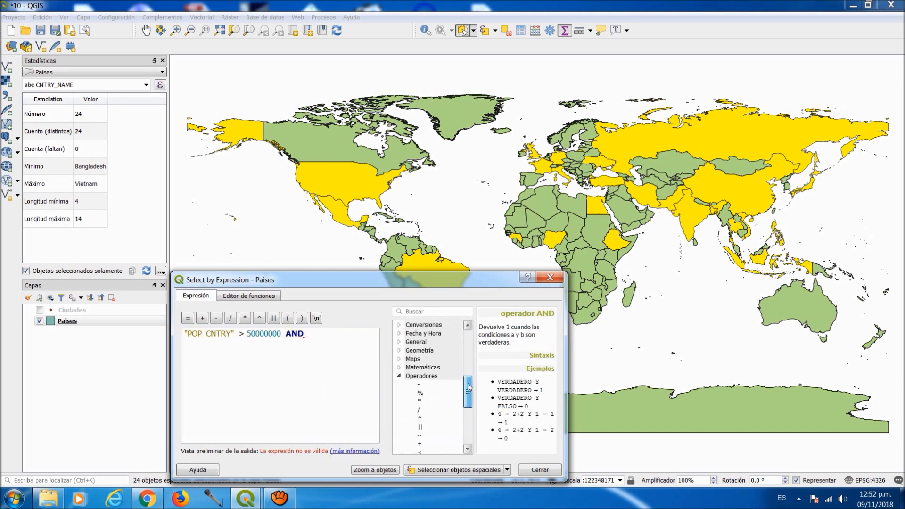
scroll(469, 387, "up", 5)
left_click(438, 361)
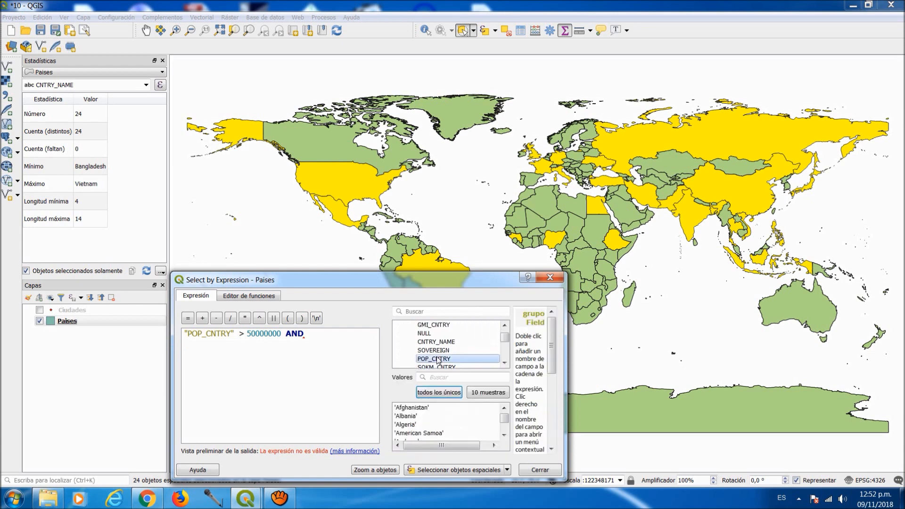
double_click(438, 361)
Complete the second population condition with < 200000000 and select the countries meeting both limits
left_click_drag(439, 362, 440, 351)
left_click(358, 325)
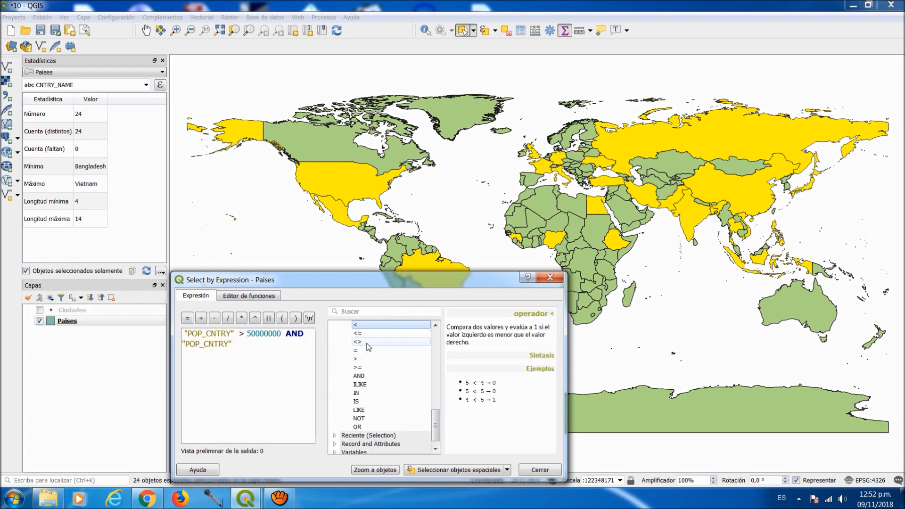
double_click(360, 325)
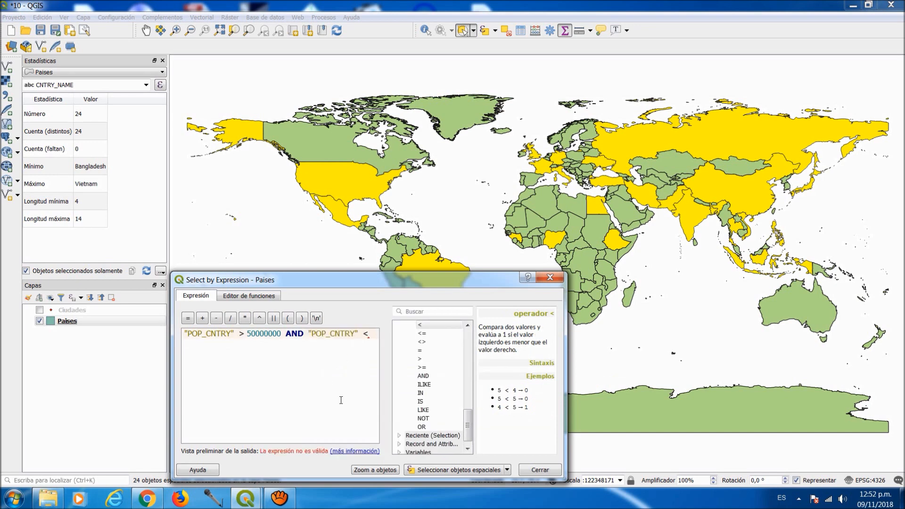
type("200000000")
left_click(435, 470)
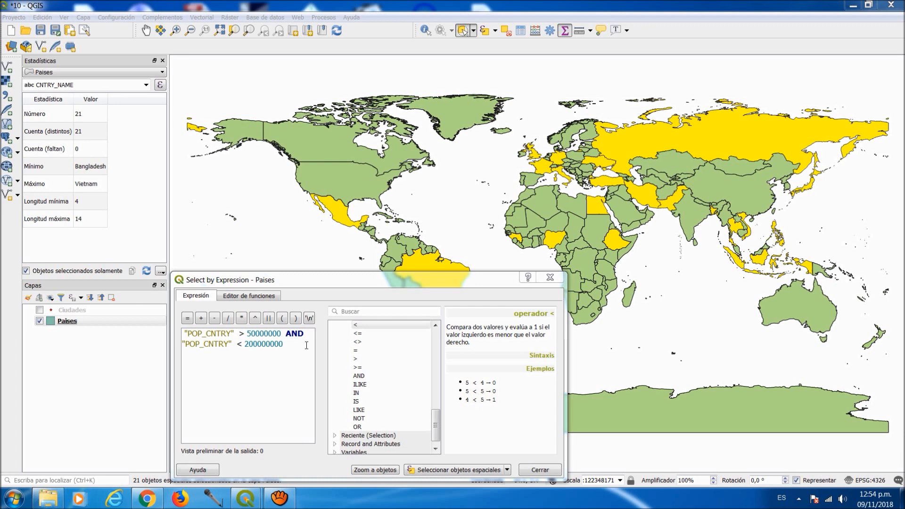
Enclose the two POP_CNTRY conditions in one pair of parentheses
left_click(307, 345)
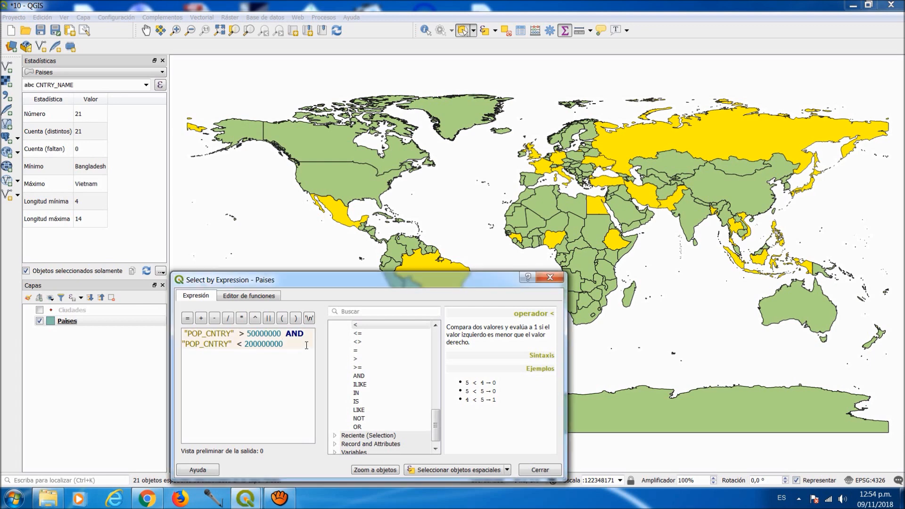
type(")")
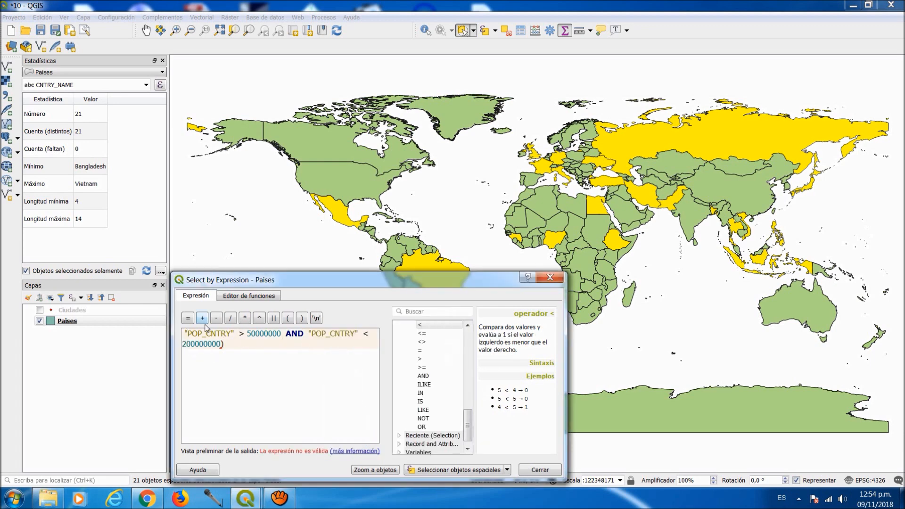
left_click(184, 333)
type("(")
left_click(302, 345)
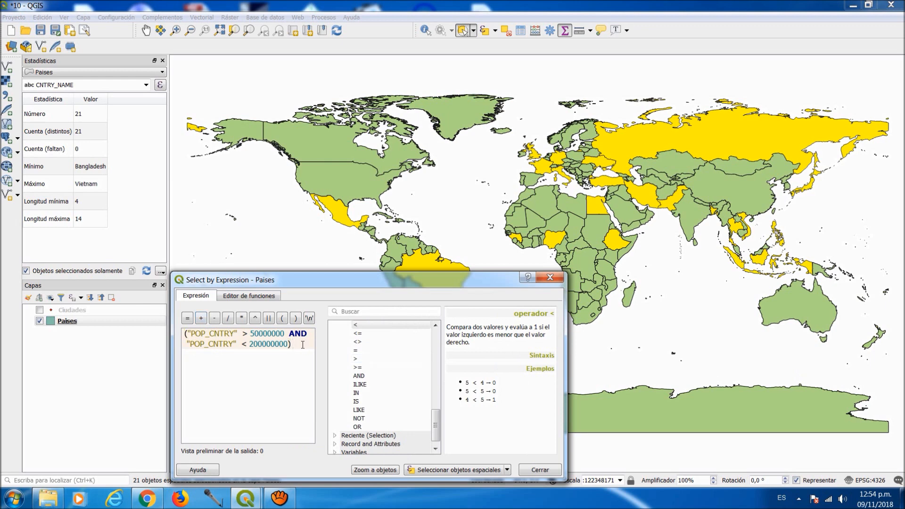
Extend the population expression with AND and a new parenthesised condition, "SQKM_CNTRY" > 500000
double_click(367, 379)
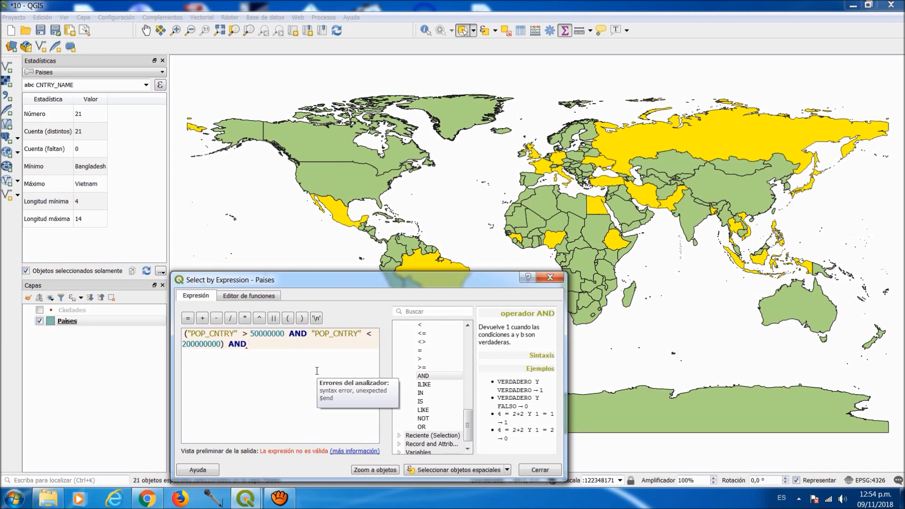
type("(")
scroll(450, 373, "up", 10)
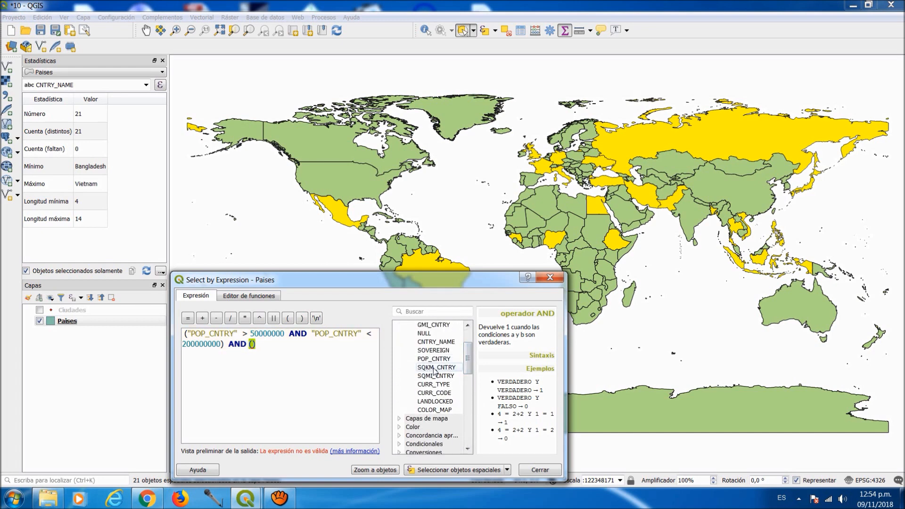
double_click(434, 368)
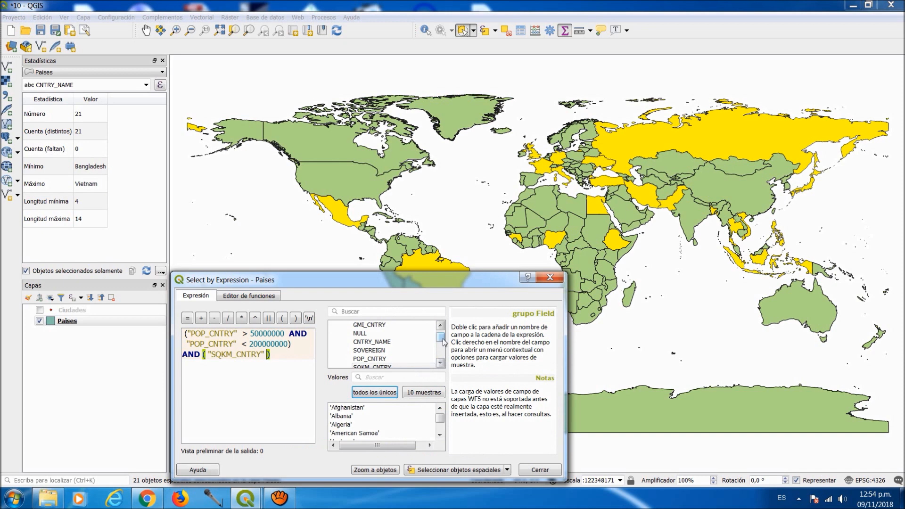
type("> 5000")
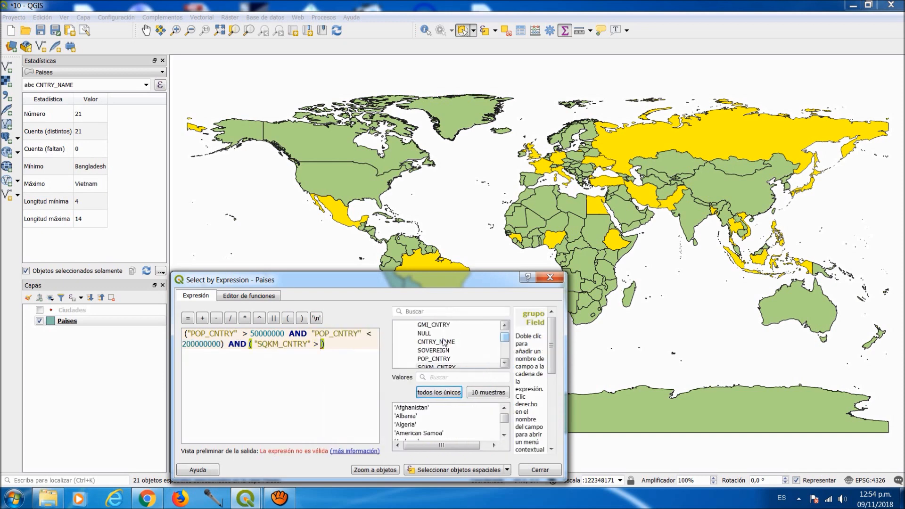
Add AND "SQKM_CNTRY" < 1000000 inside the area parentheses and select the countries matching the whole expression
type("00 AND")
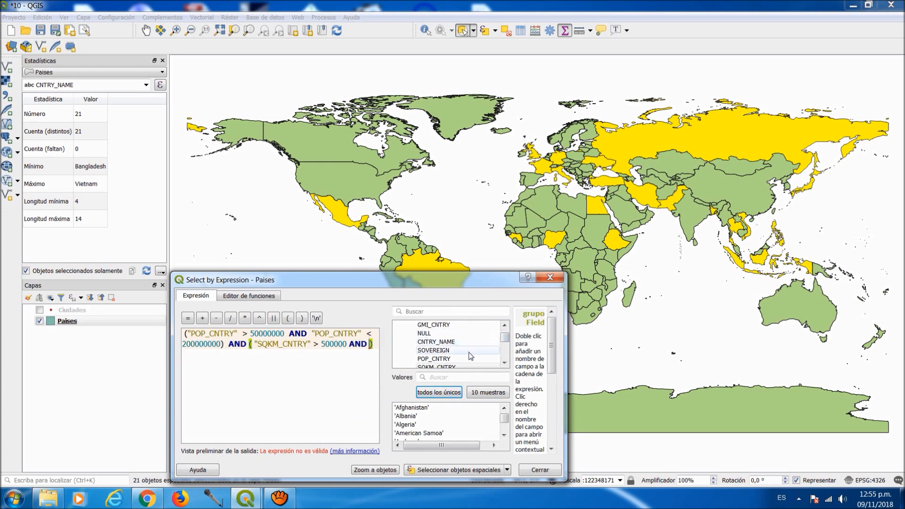
left_click(505, 363)
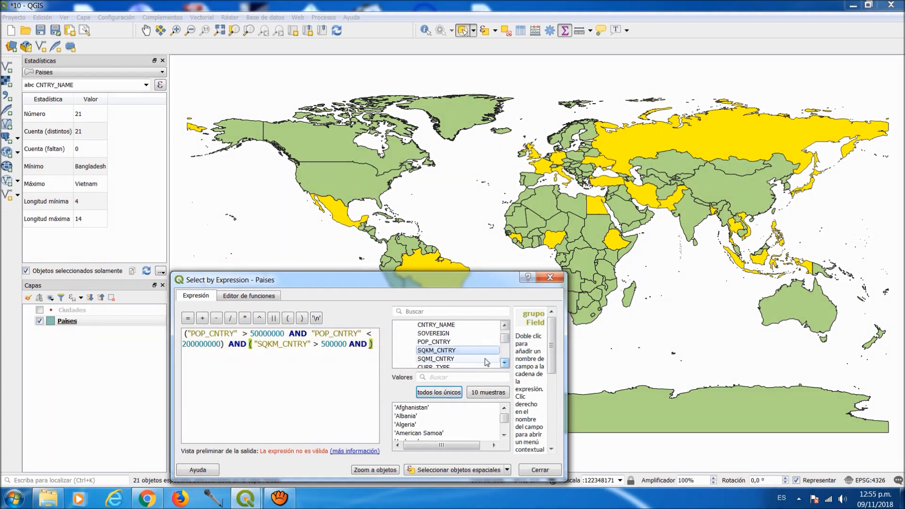
double_click(466, 350)
type("<100")
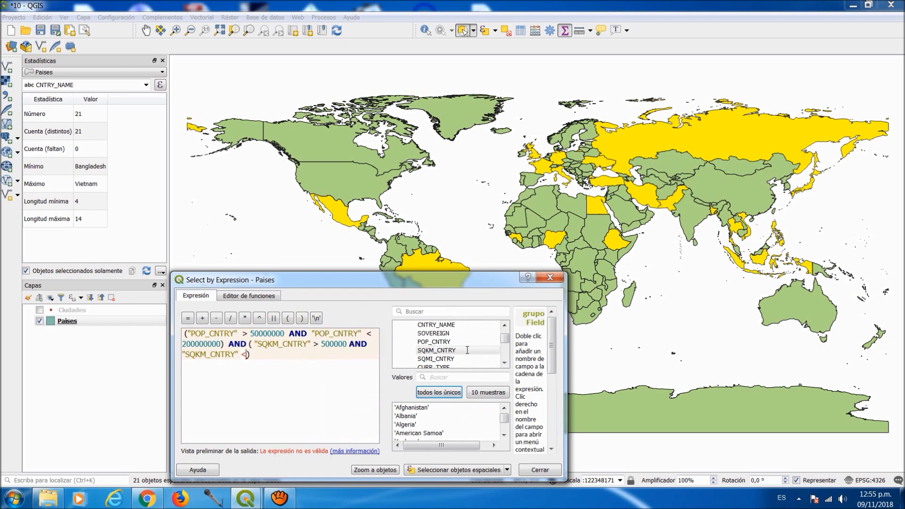
type("0000")
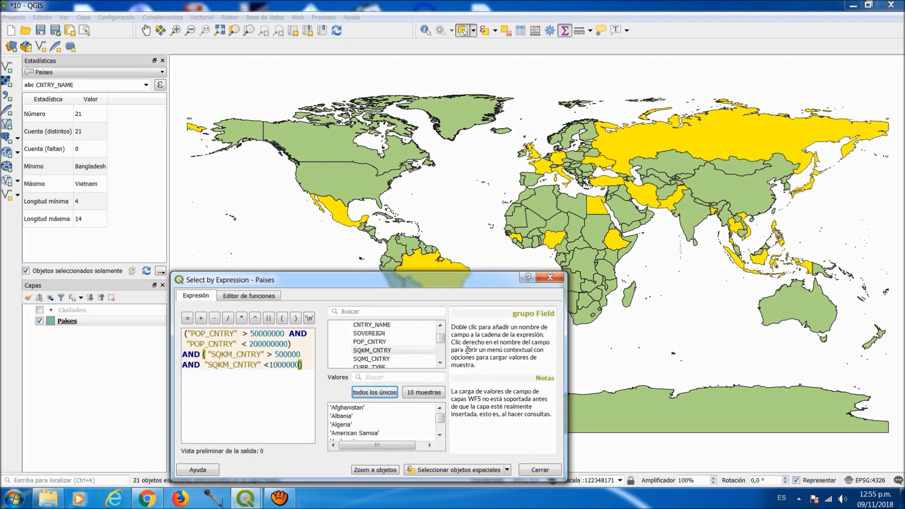
left_click(480, 469)
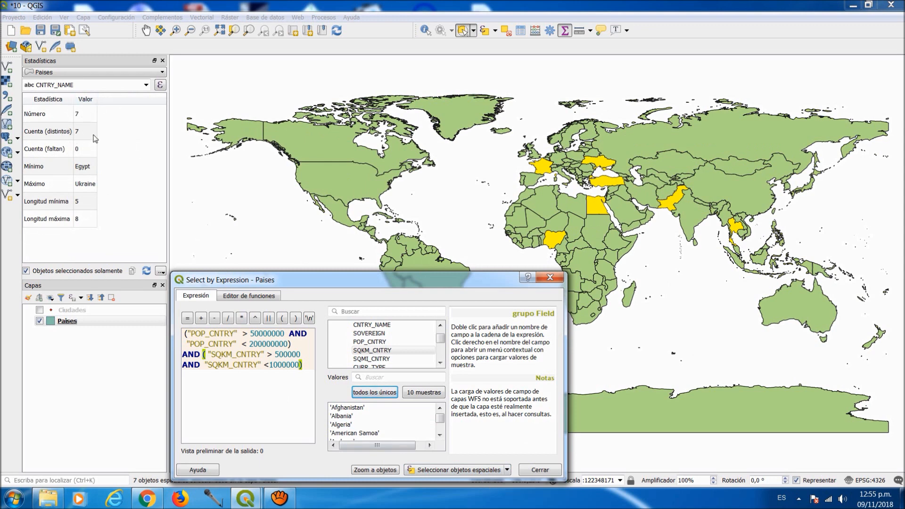
Review only the selected countries in the Paises attribute table, and close the table
left_click(520, 31)
left_click(346, 456)
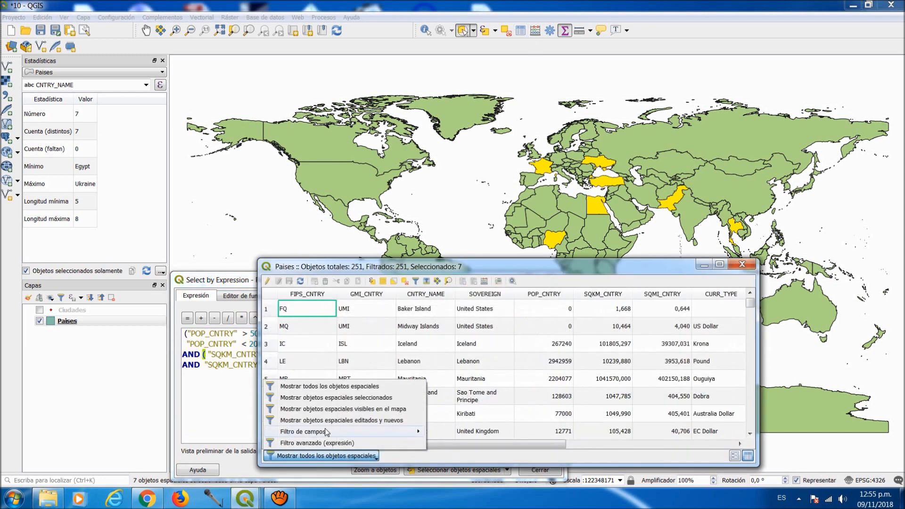
left_click(321, 395)
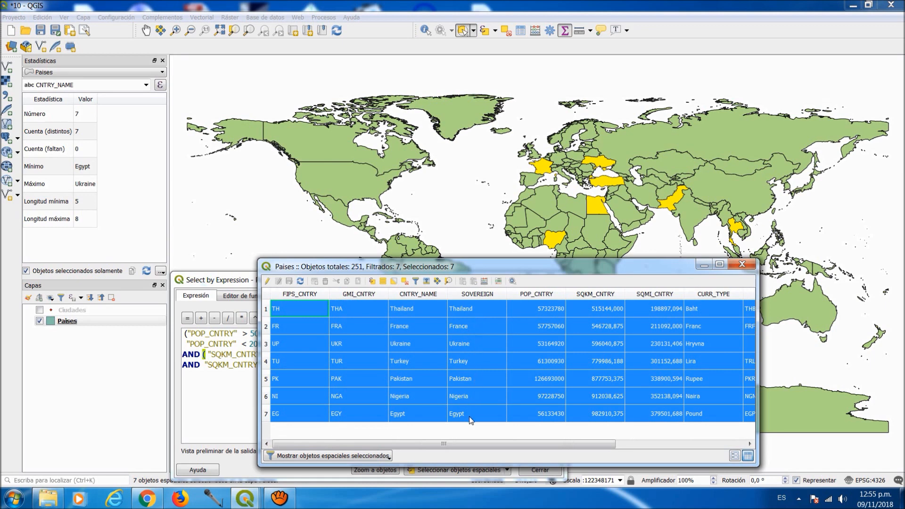
left_click(741, 264)
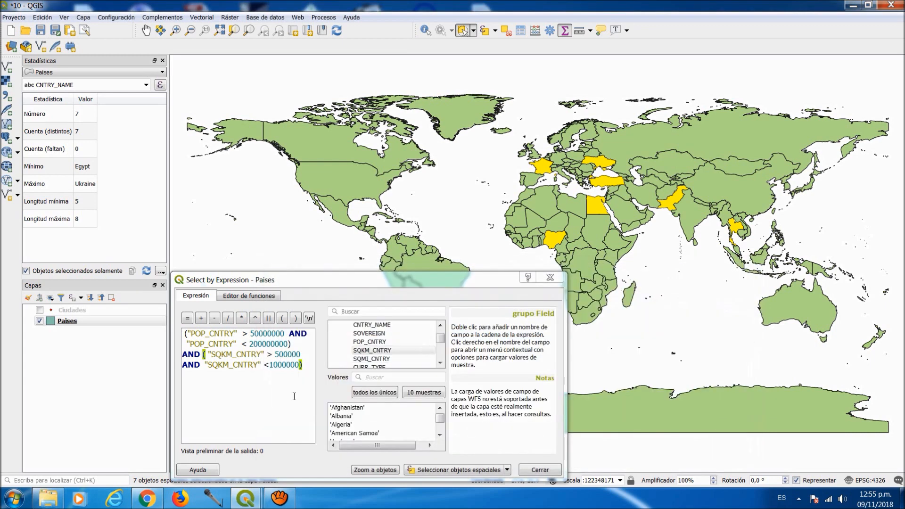